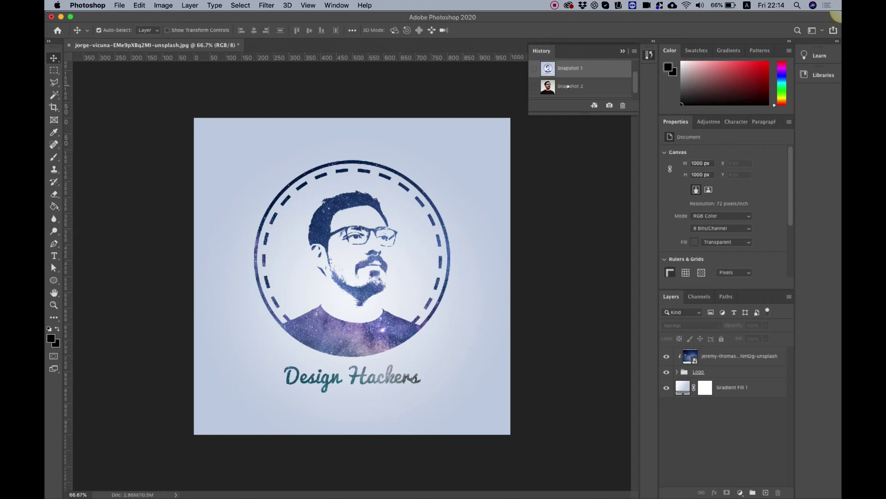
# Step: Compare the finished logo snapshot with the original portrait snapshot in the document history
pyautogui.click(568, 87)
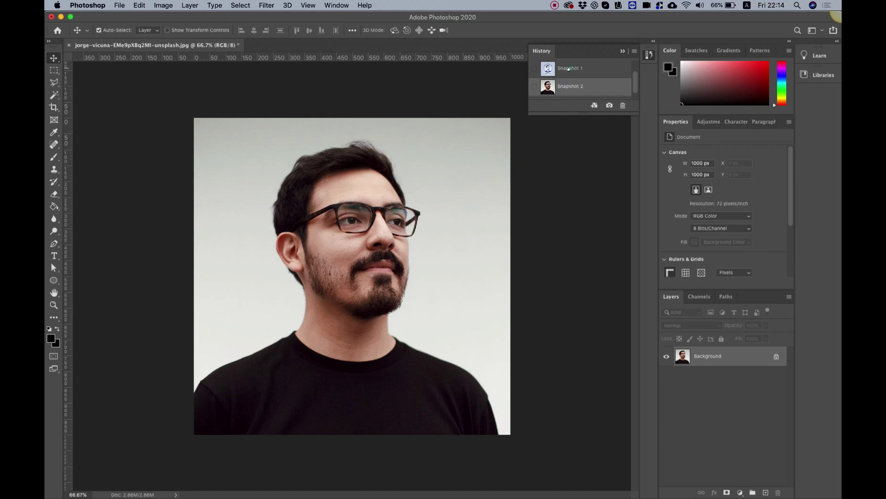
pyautogui.click(569, 68)
pyautogui.click(572, 84)
pyautogui.click(576, 69)
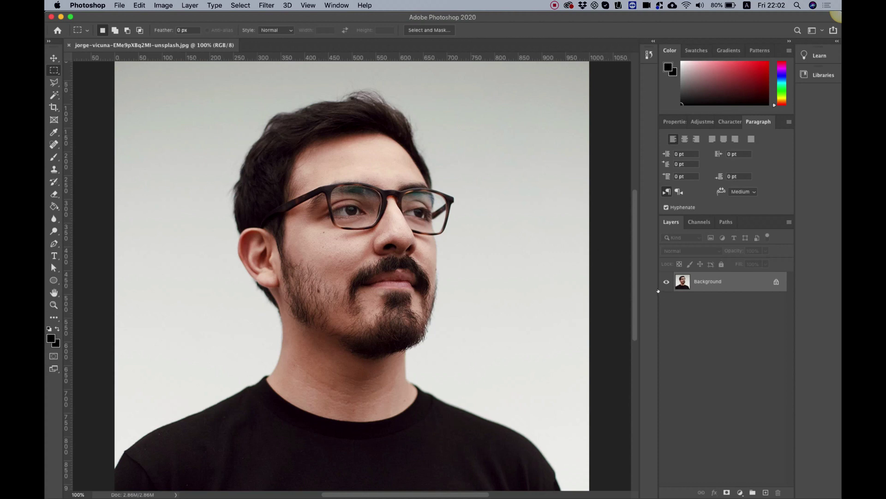
# Step: Convert the locked Background into a regular layer with the default settings
pyautogui.doubleClick(683, 282)
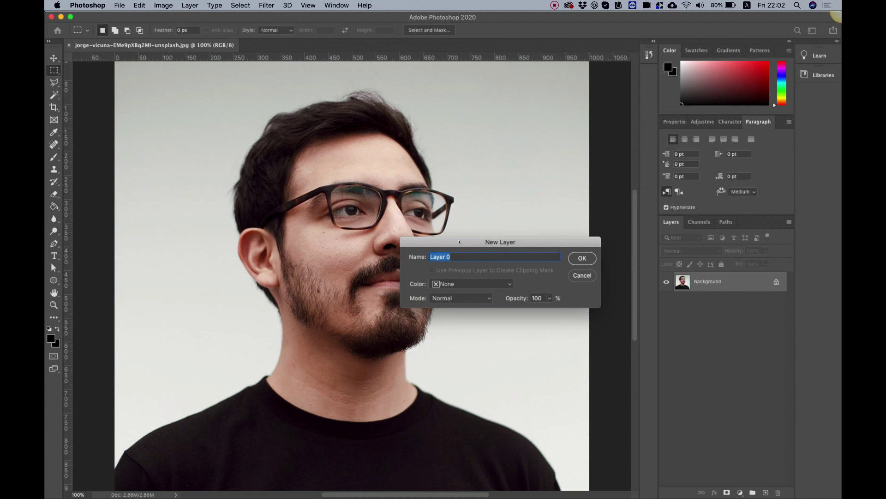
pyautogui.click(583, 258)
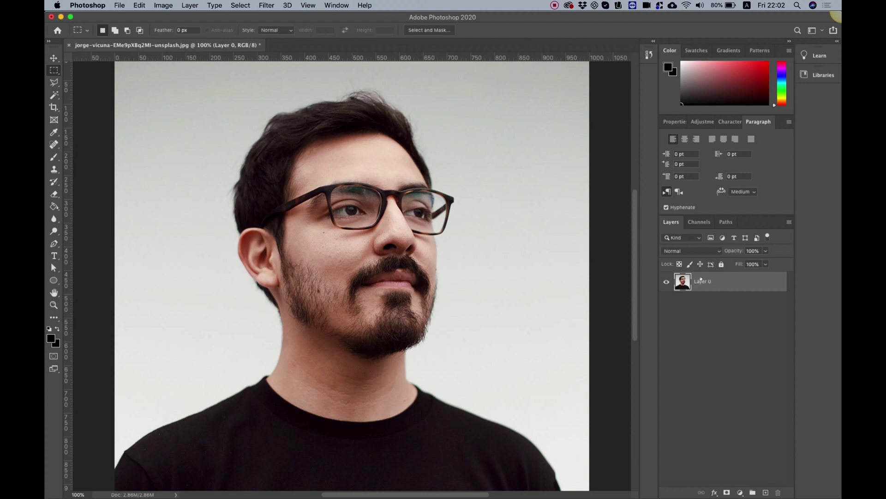
# Step: Remove the background behind the man with the quick action and apply the resulting layer mask
pyautogui.click(670, 124)
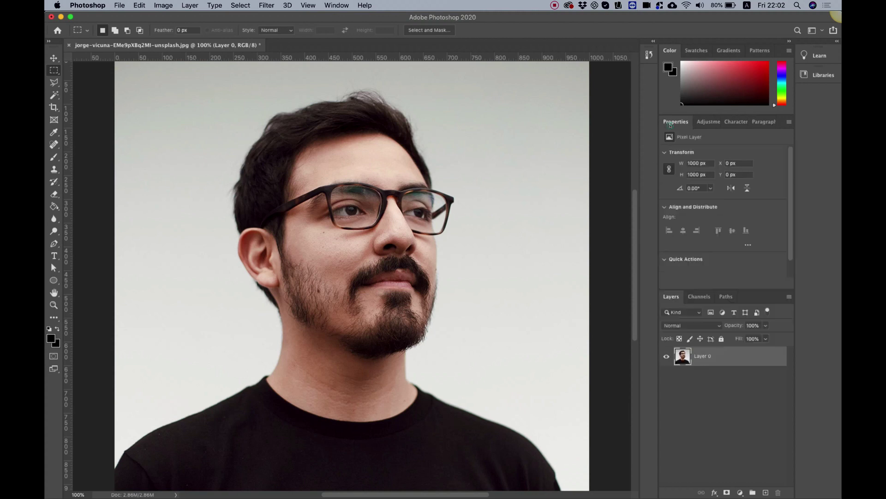
pyautogui.click(675, 260)
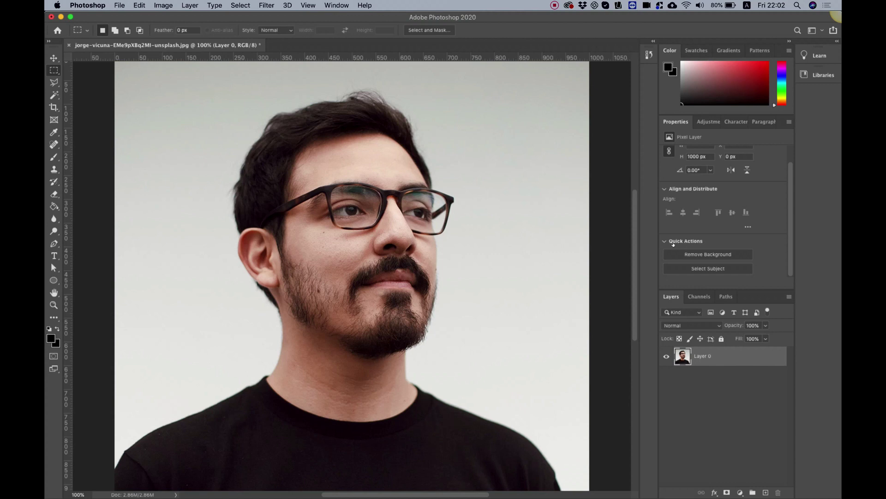
pyautogui.click(696, 255)
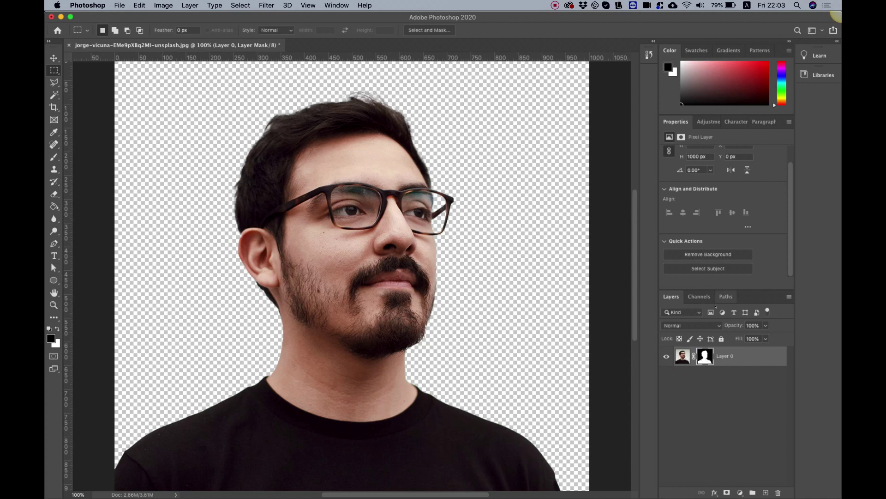
pyautogui.rightClick(700, 360)
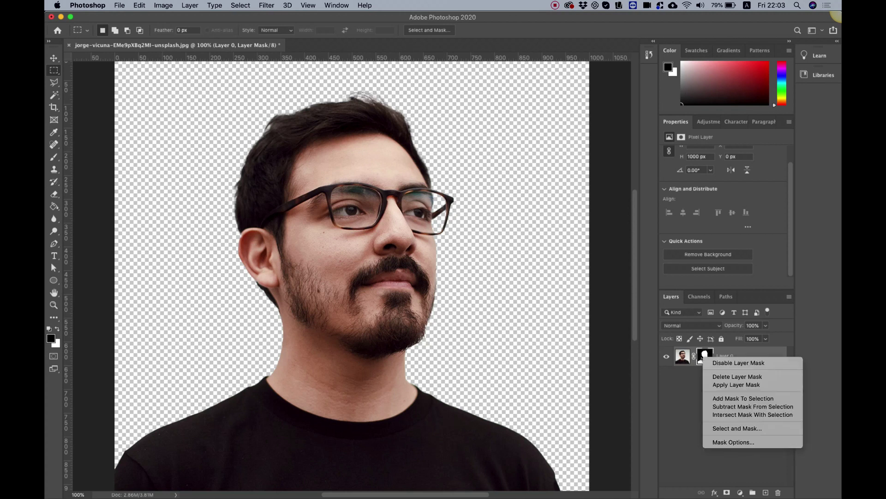
pyautogui.click(725, 385)
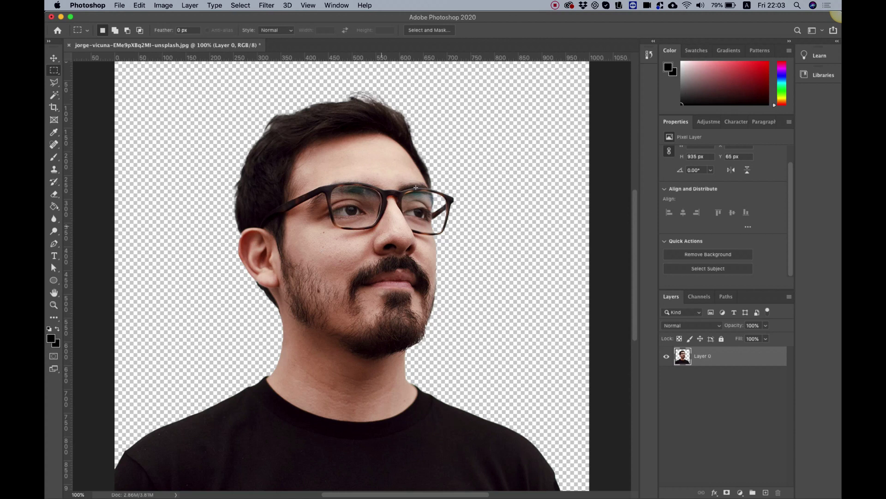
# Step: Apply a Threshold adjustment with level 75 to the cut-out portrait
pyautogui.click(160, 6)
pyautogui.moveTo(186, 33)
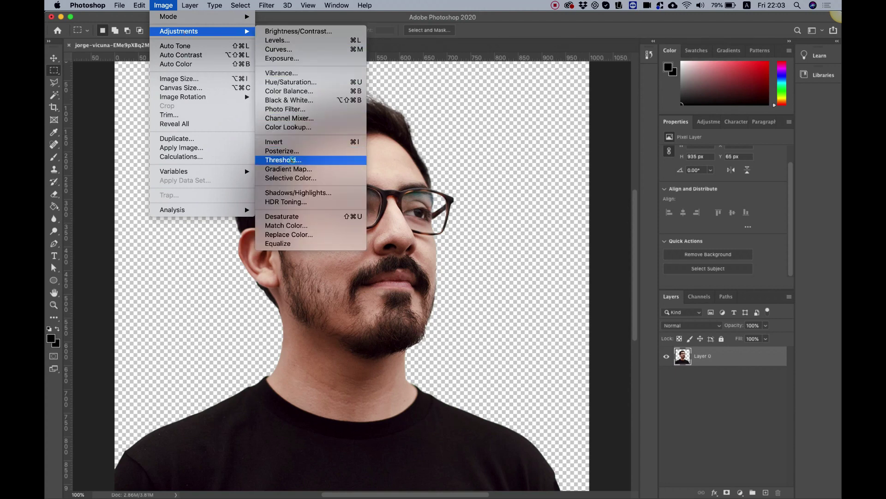
pyautogui.click(293, 159)
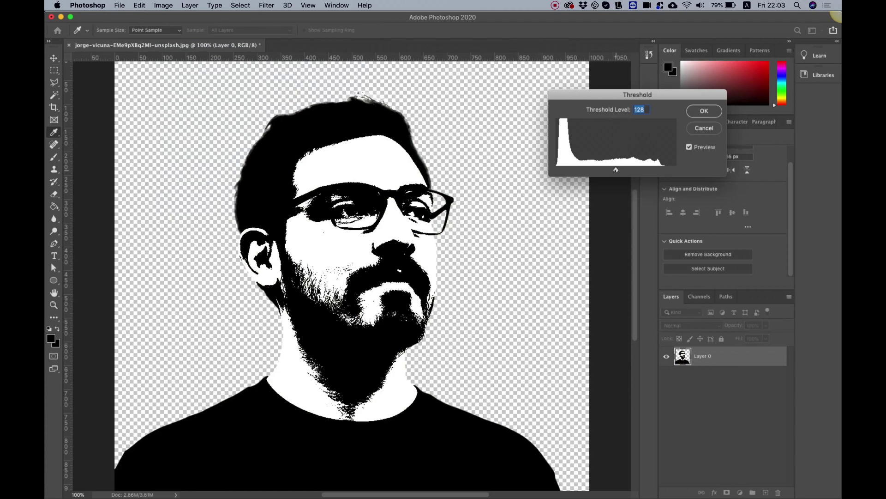
pyautogui.moveTo(615, 170); pyautogui.dragTo(595, 170)
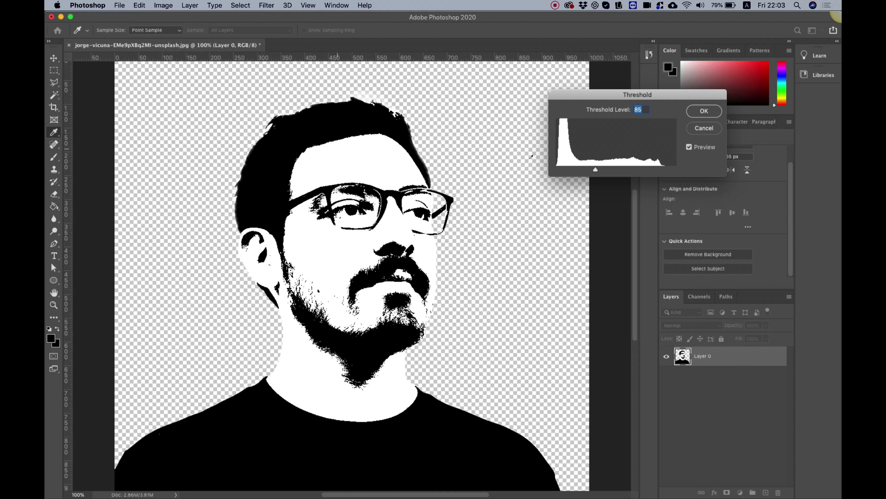
pyautogui.moveTo(595, 170); pyautogui.dragTo(590, 170)
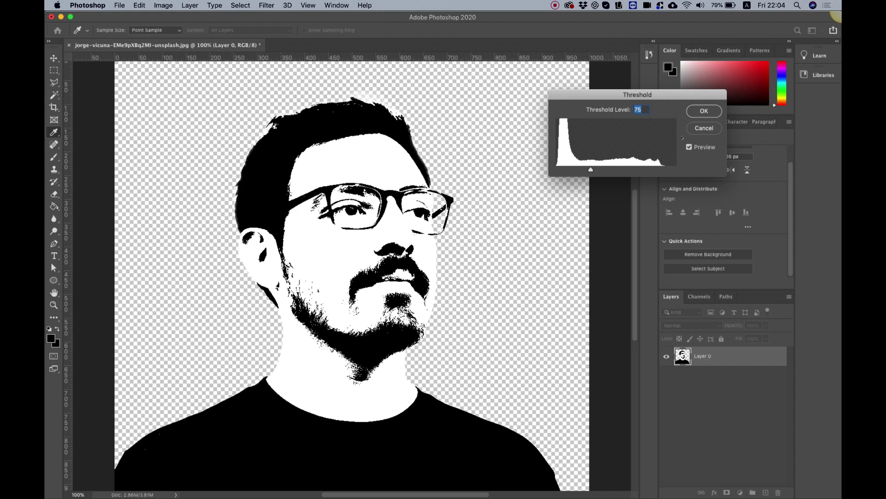
pyautogui.click(700, 111)
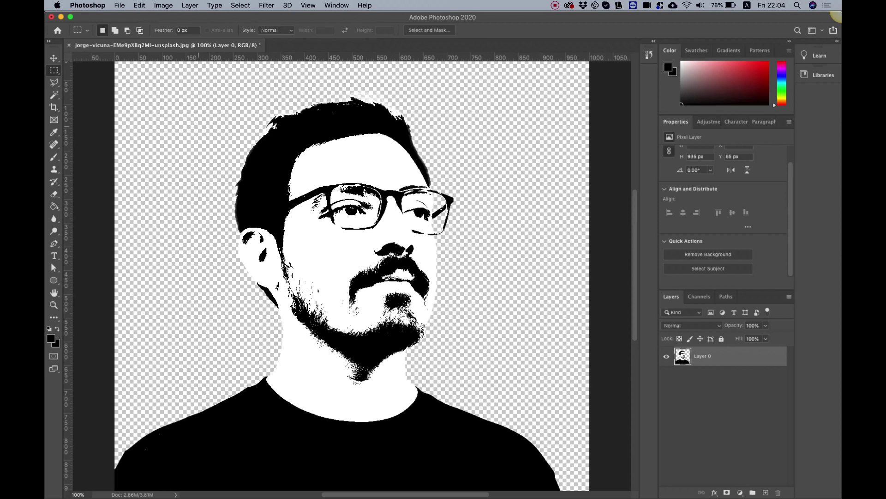
# Step: Select the black areas of the portrait using Color Range with sampled colors and a fuzziness of 112
pyautogui.click(241, 5)
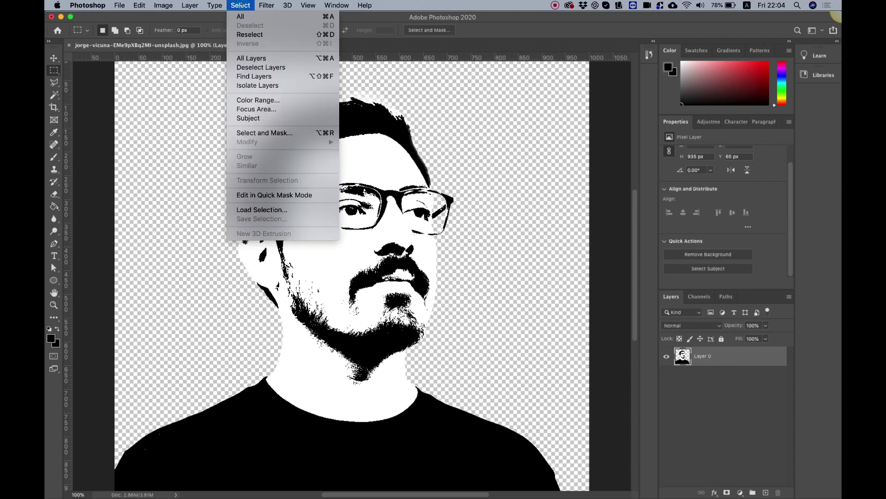
pyautogui.click(263, 101)
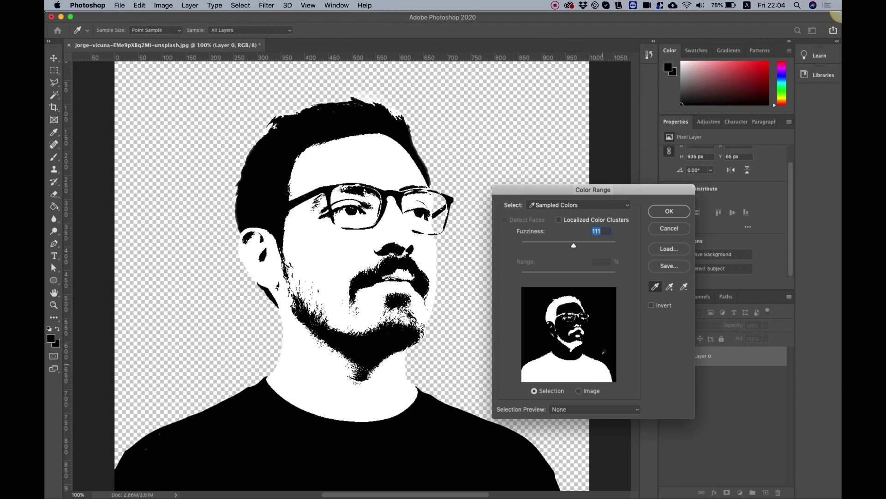
pyautogui.moveTo(574, 245); pyautogui.dragTo(574, 245)
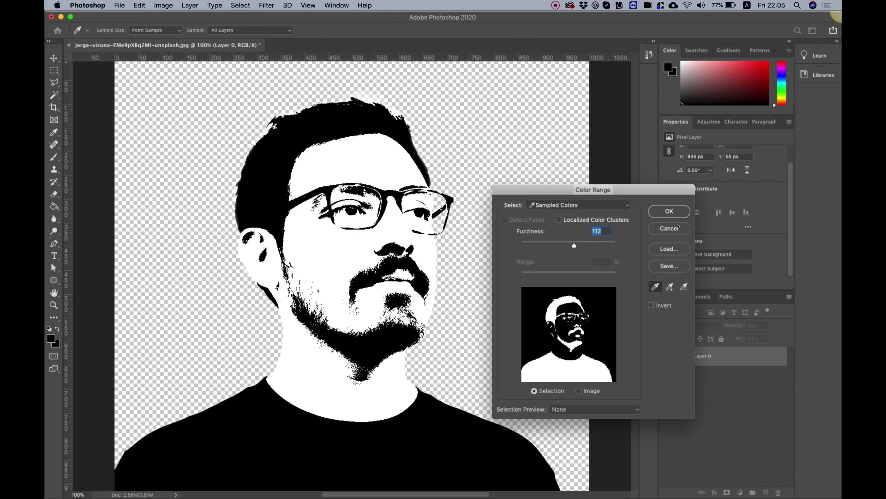
pyautogui.click(669, 211)
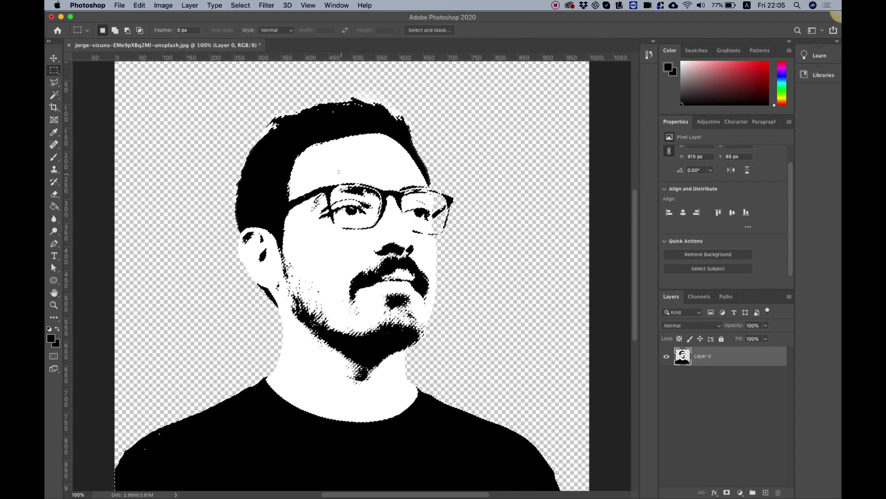
# Step: Mask the portrait layer to the black selection and apply the mask permanently
pyautogui.click(727, 492)
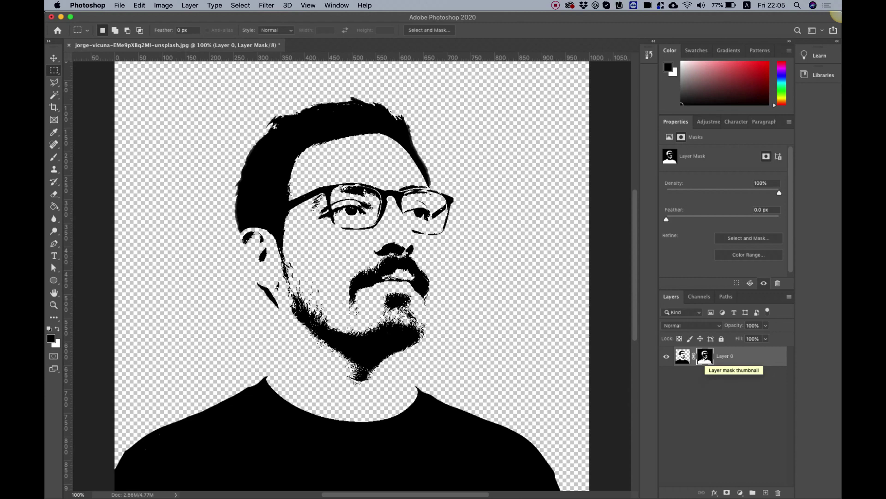
pyautogui.rightClick(705, 358)
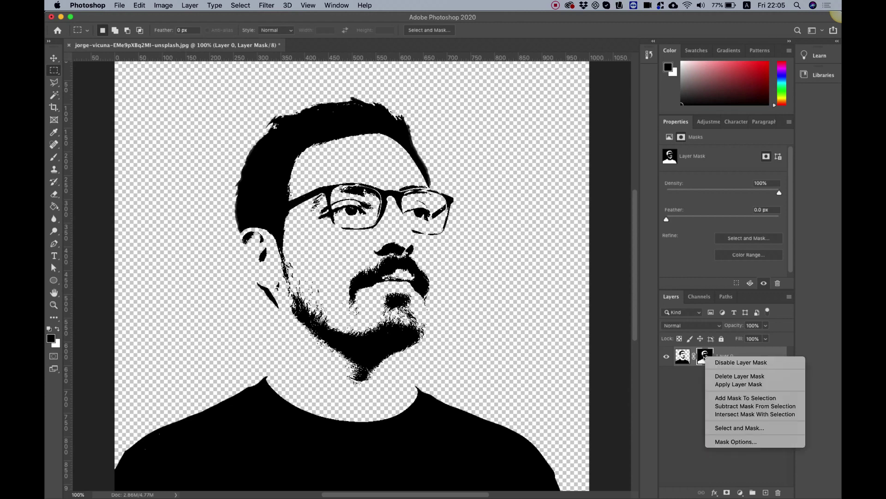
pyautogui.click(729, 384)
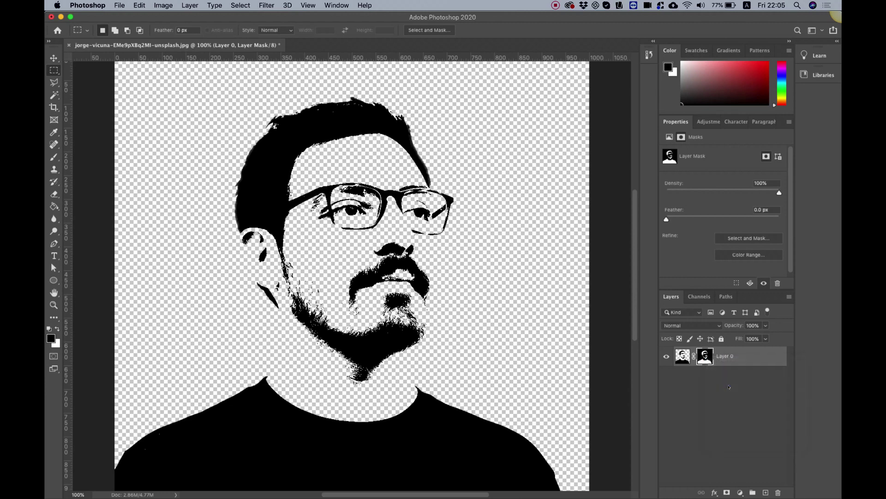
# Step: Scale the black portrait down proportionally to about 61% around its center with Free Transform
pyautogui.click(54, 58)
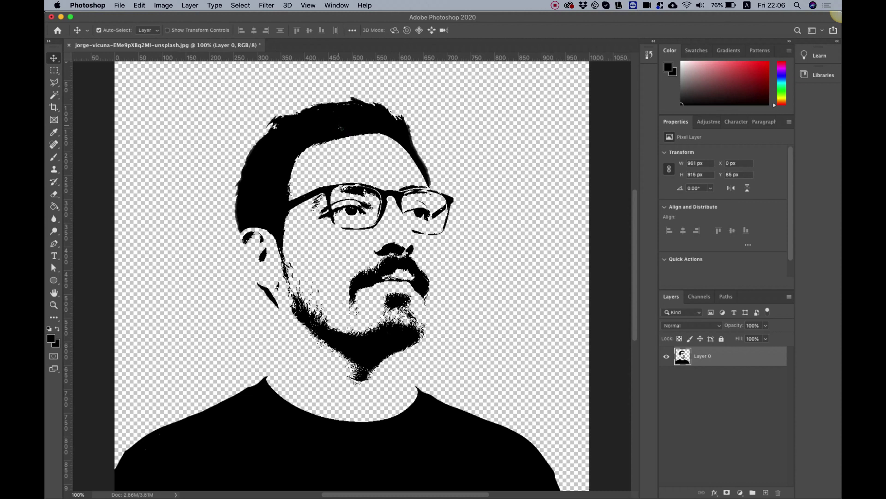
pyautogui.press('super')
pyautogui.press('super+t')
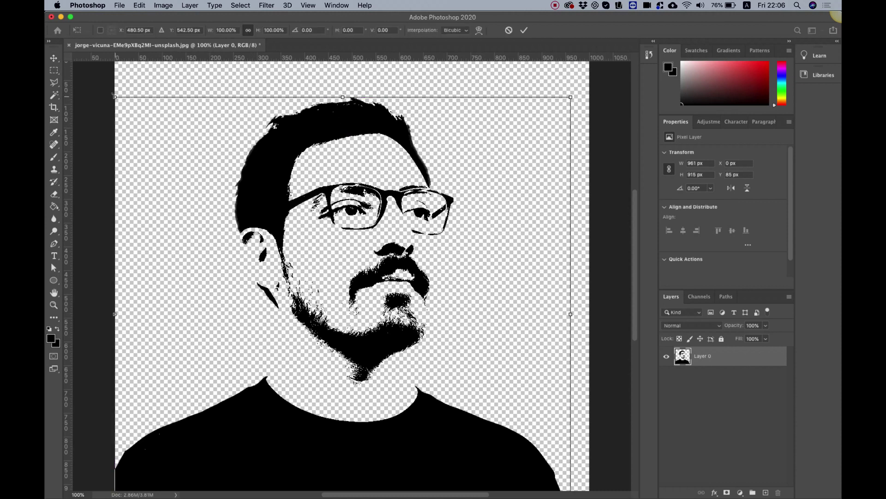
pyautogui.moveTo(114, 96); pyautogui.dragTo(204, 176)
pyautogui.scroll(-3, 193, 189)
pyautogui.scroll(2, 194, 189)
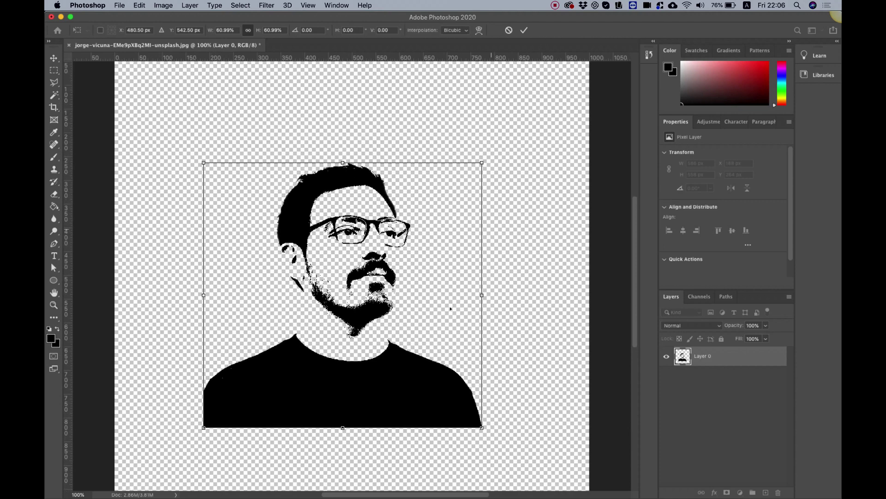
pyautogui.scroll(2, 359, 203)
pyautogui.scroll(-2, 359, 203)
pyautogui.press('super+minus')
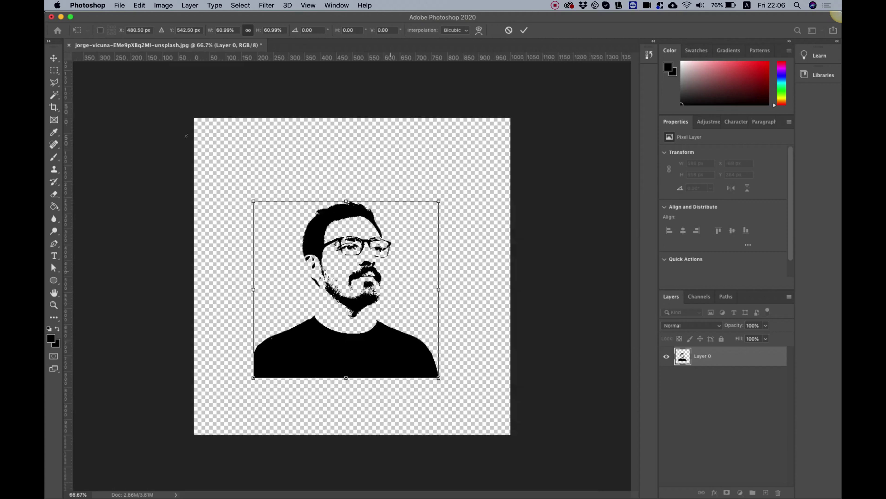
pyautogui.press('Return')
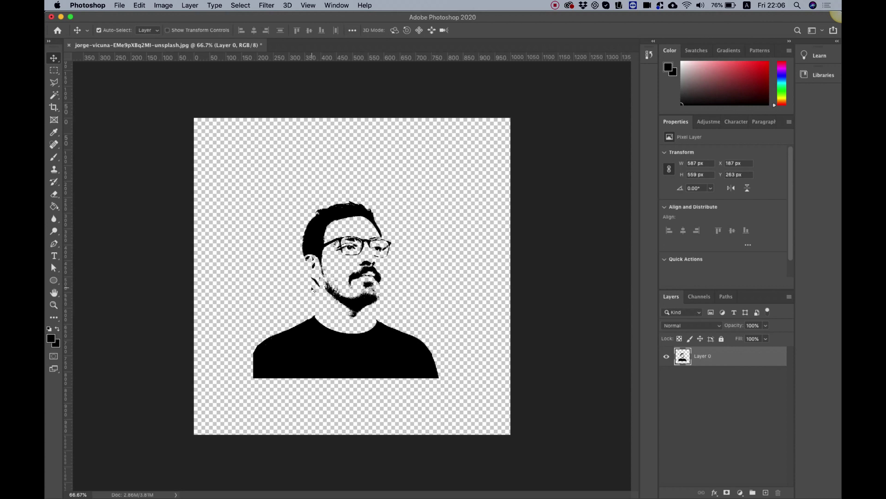
# Step: Draw a circle shape about 620 px in diameter around the head and shoulders with the Ellipse tool
pyautogui.click(54, 280)
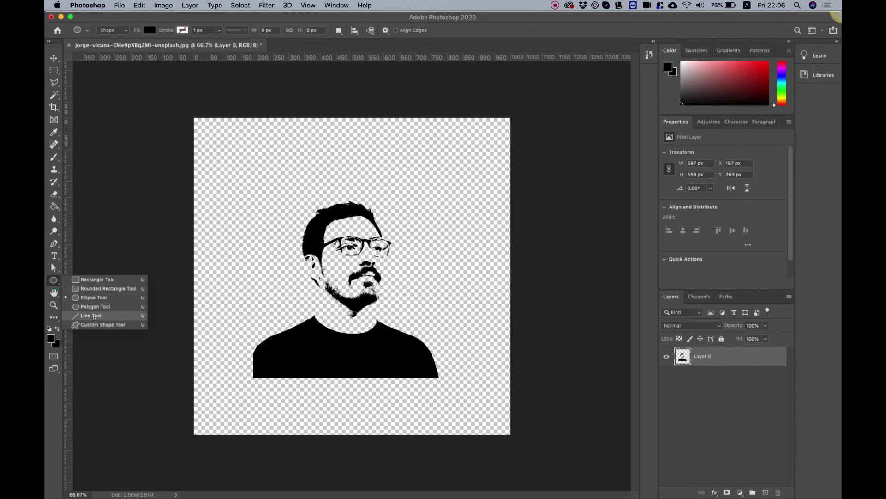
pyautogui.click(52, 282)
pyautogui.click(52, 282)
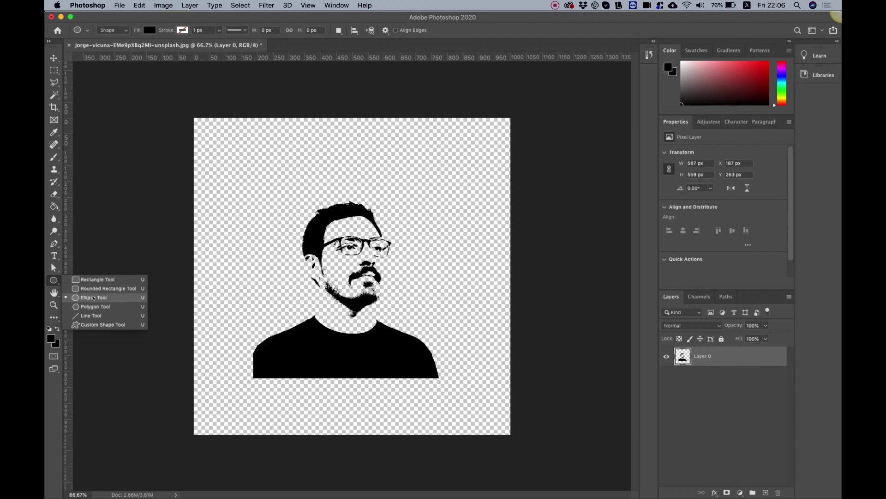
pyautogui.click(93, 298)
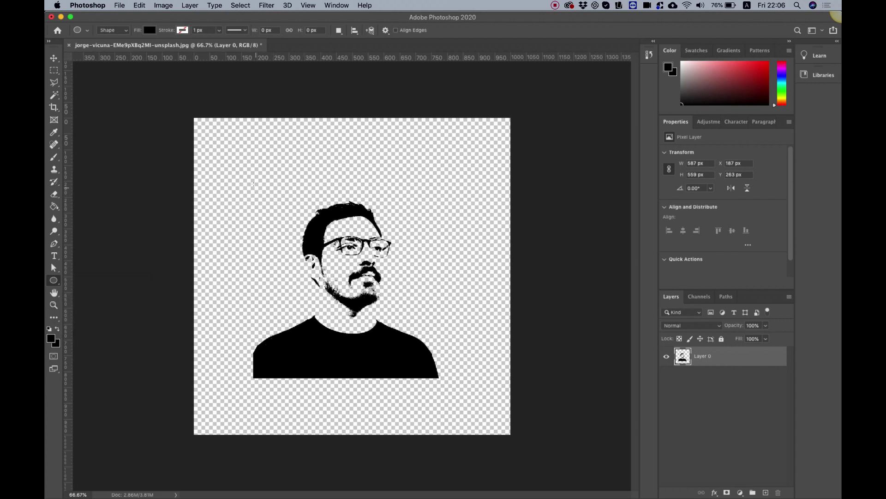
pyautogui.moveTo(255, 183); pyautogui.dragTo(440, 381)
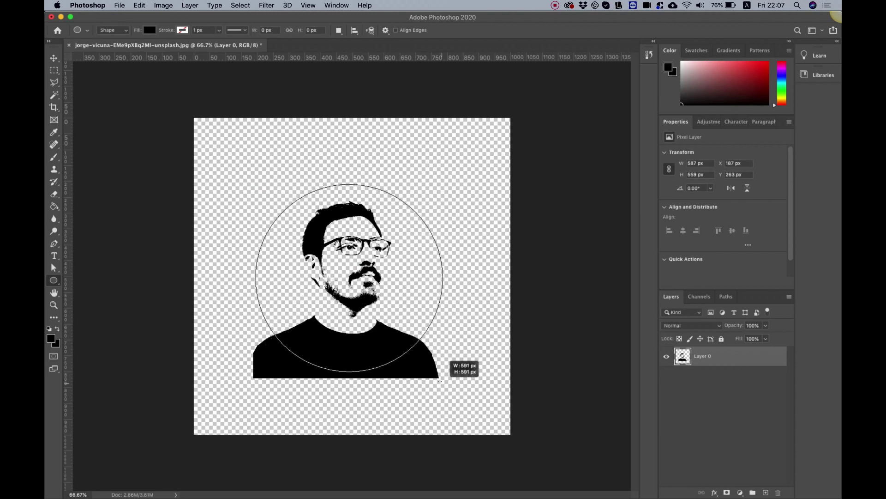
pyautogui.moveTo(440, 381); pyautogui.dragTo(452, 381)
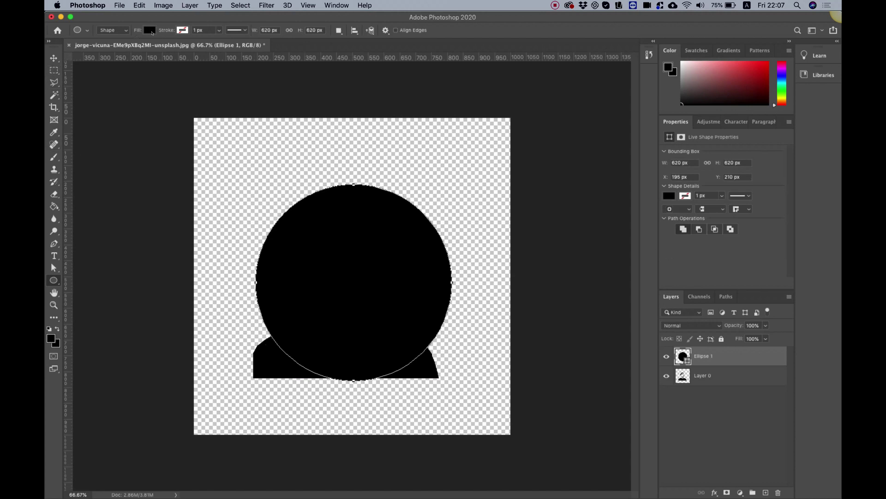
# Step: Remove the circle's fill and give it a black stroke 10 px wide
pyautogui.click(150, 31)
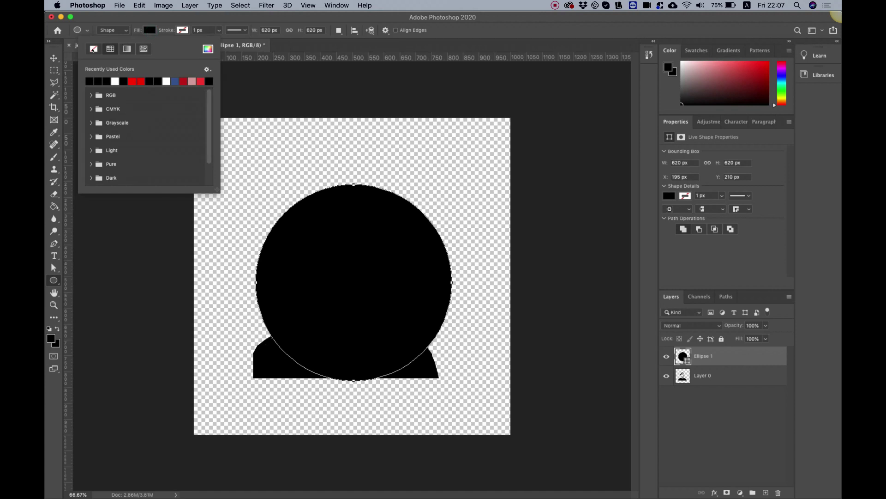
pyautogui.click(93, 49)
pyautogui.click(182, 30)
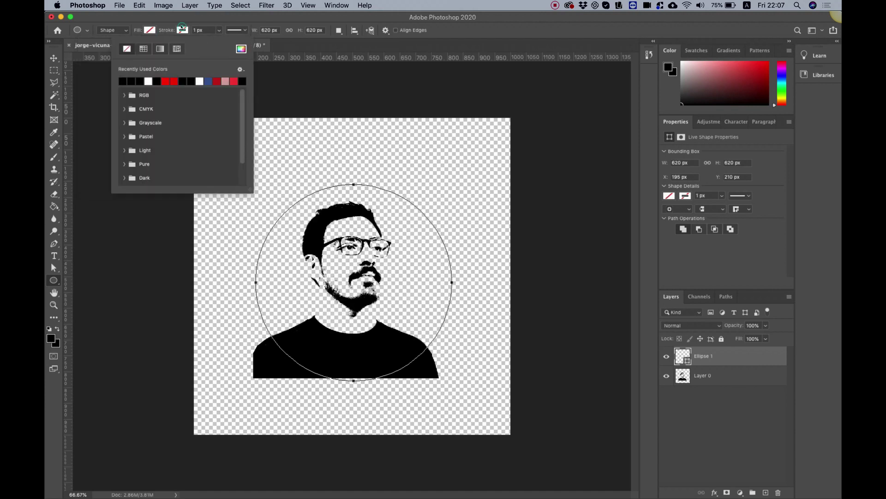
pyautogui.click(122, 80)
pyautogui.click(194, 30)
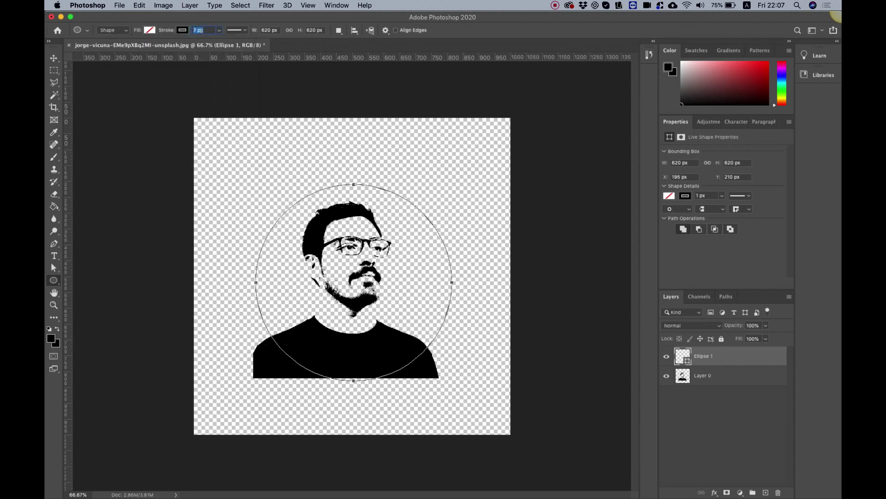
pyautogui.press('Up')
pyautogui.write('10')
pyautogui.press('Return')
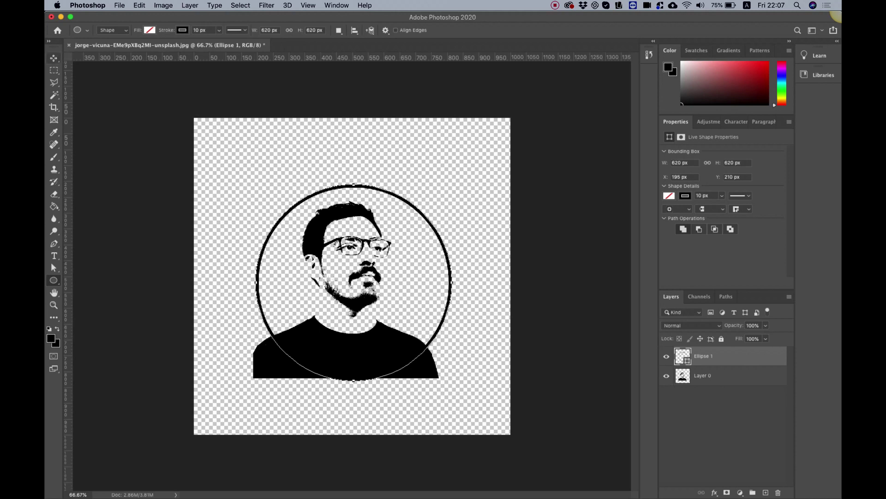
# Step: Move the circle up around the head and shoulders, to about X 171 px and Y 163 px
pyautogui.click(54, 58)
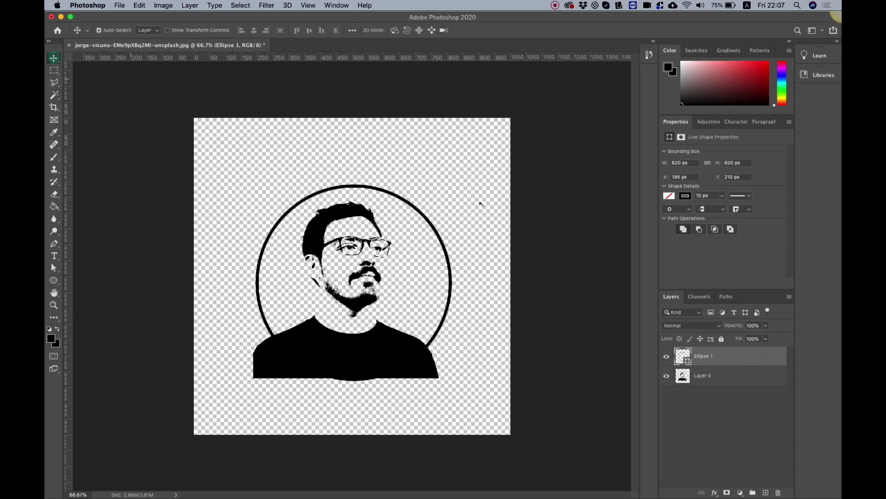
pyautogui.click(417, 210)
pyautogui.moveTo(418, 211); pyautogui.dragTo(408, 194)
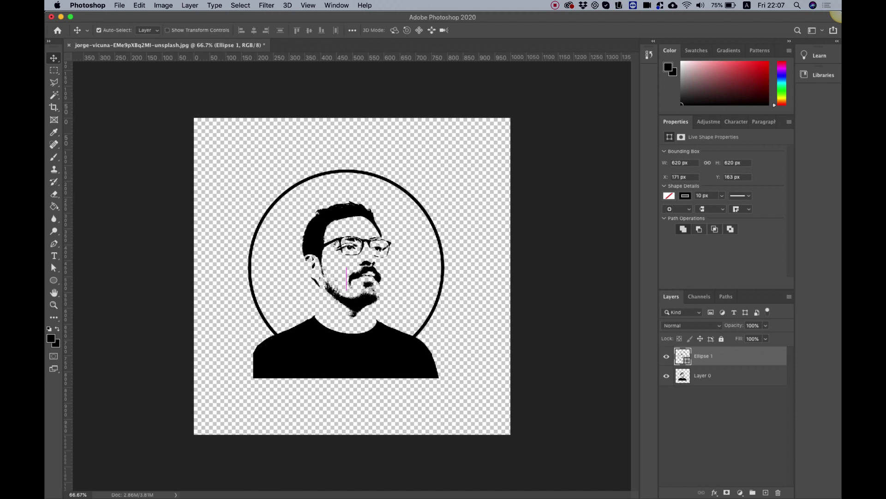
# Step: Place the ellipse layer beneath the portrait layer and shift the portrait slightly upward
pyautogui.moveTo(681, 355); pyautogui.dragTo(706, 386)
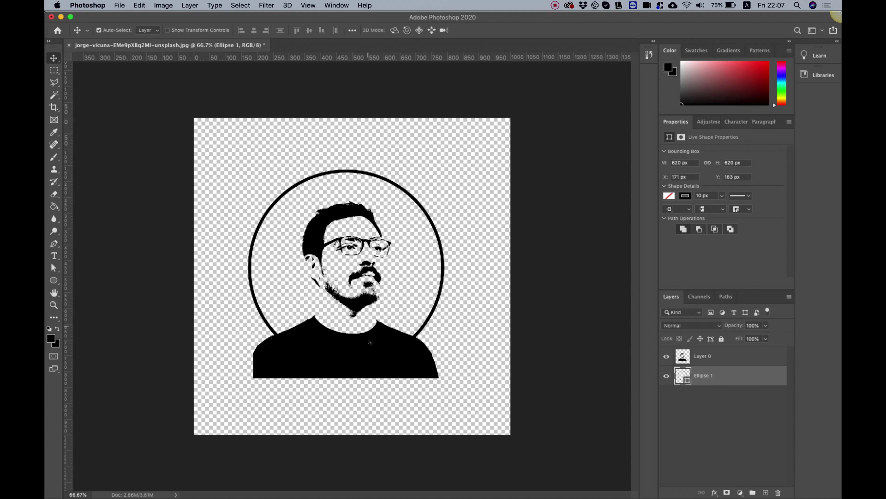
pyautogui.moveTo(359, 354); pyautogui.dragTo(359, 356)
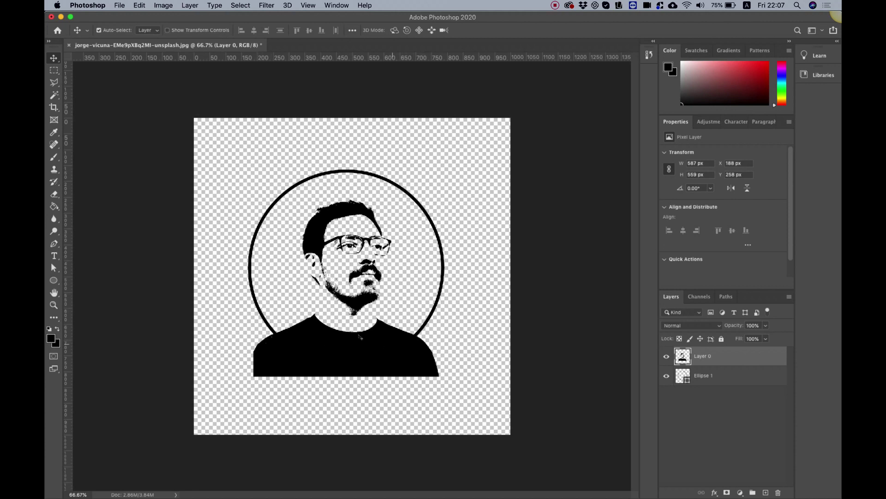
# Step: Make a new anti-aliased selection with 0 px feather from the circle shape and mask the portrait layer with it
pyautogui.click(688, 380)
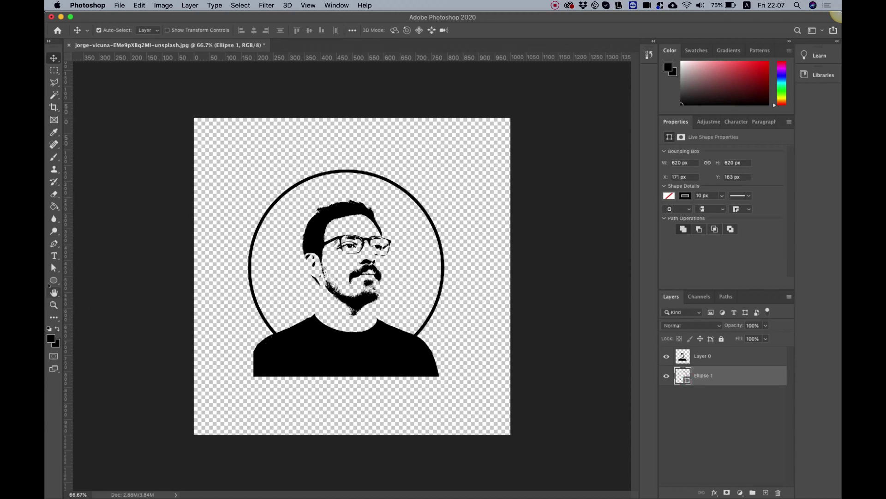
pyautogui.click(54, 280)
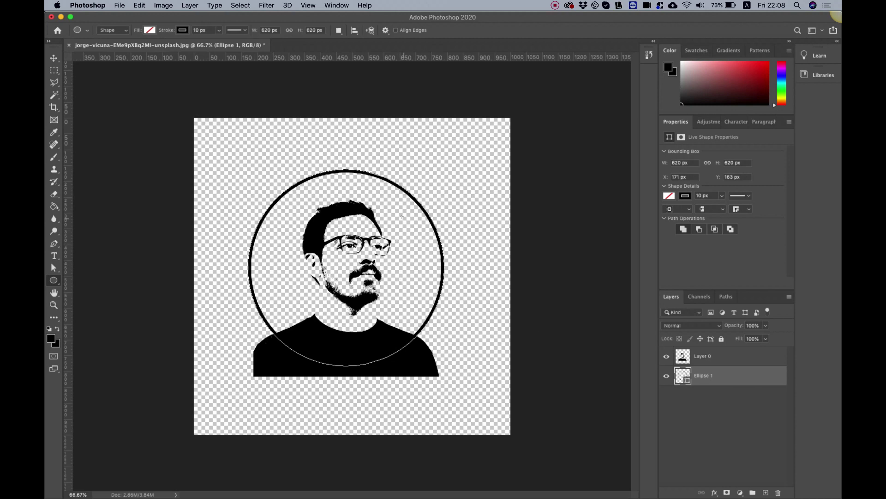
pyautogui.rightClick(404, 219)
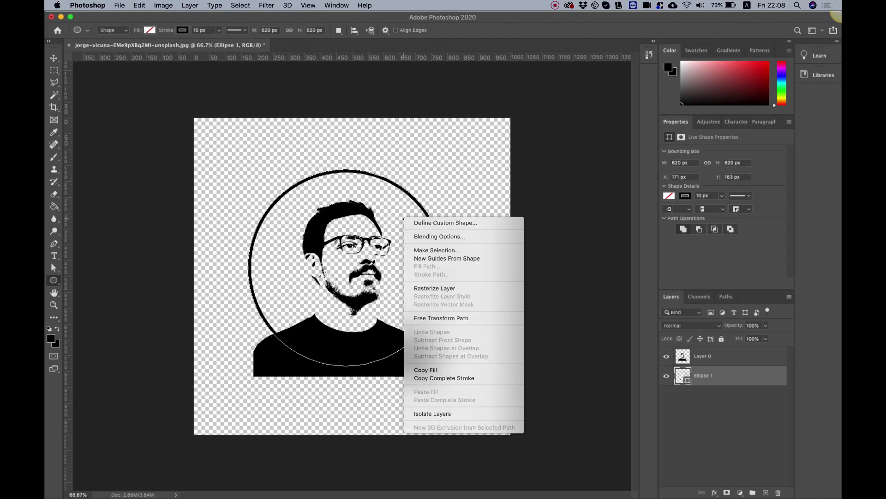
pyautogui.click(424, 249)
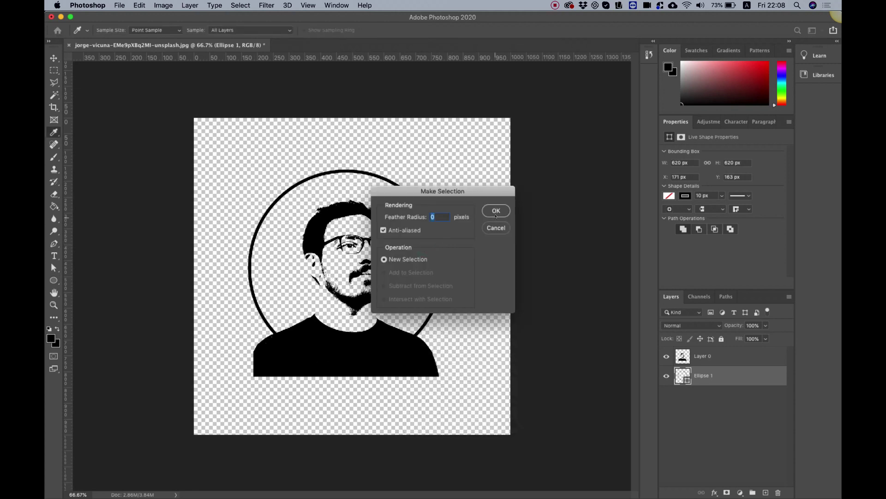
pyautogui.click(497, 211)
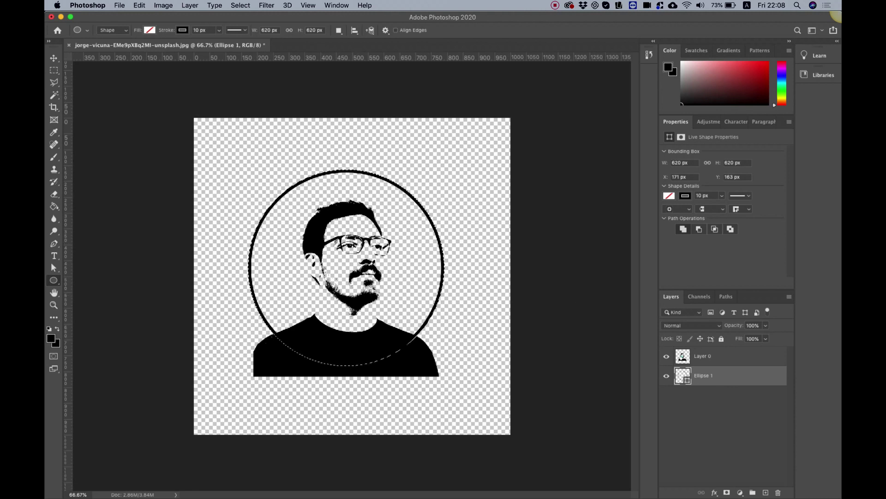
pyautogui.click(682, 356)
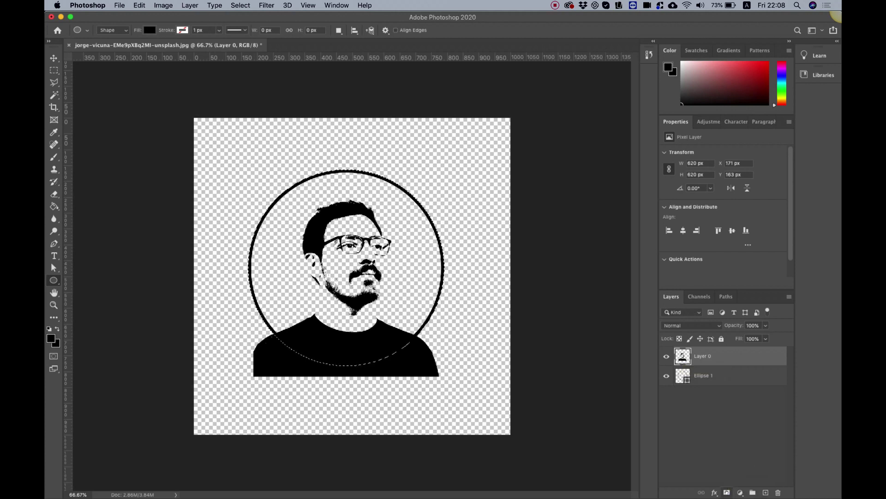
pyautogui.click(727, 492)
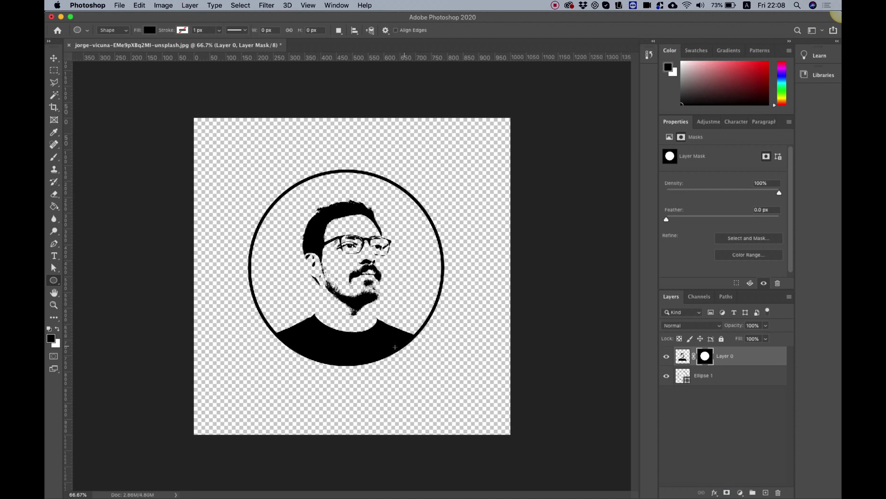
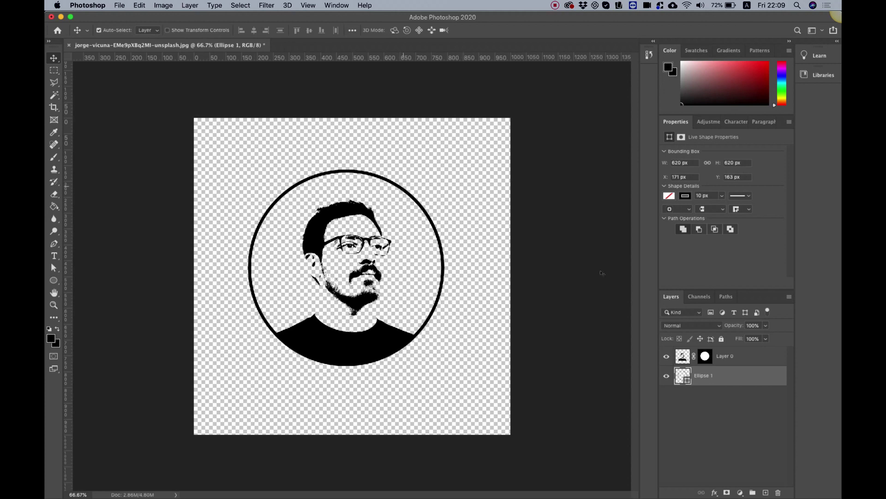
# Step: Duplicate the ellipse layer and scale the copy down around its center to about 568 px in diameter
pyautogui.moveTo(709, 378); pyautogui.dragTo(762, 489)
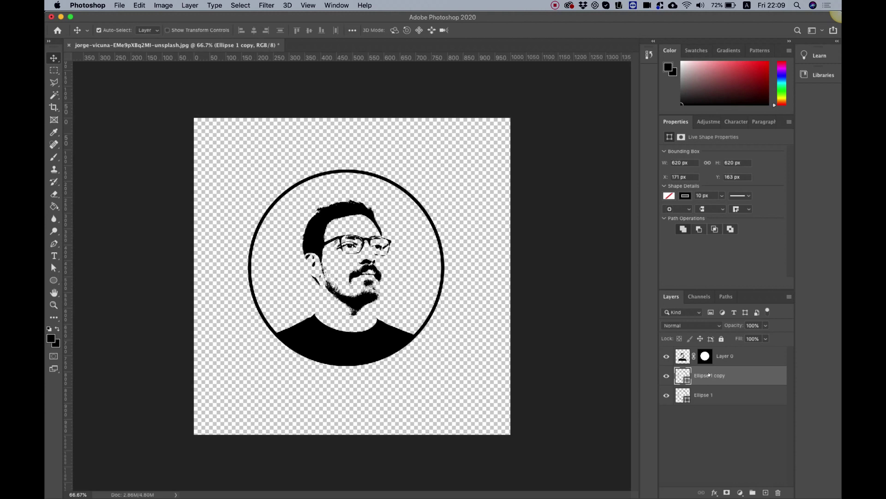
pyautogui.press('super+t')
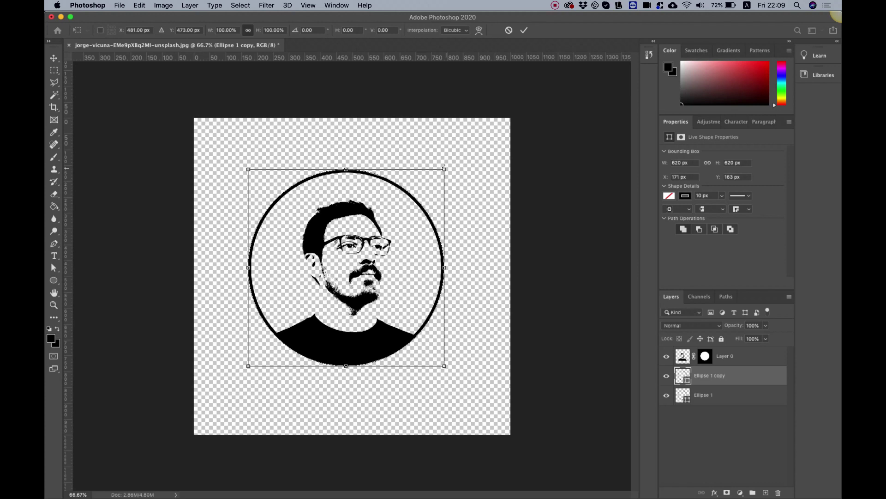
pyautogui.moveTo(444, 167); pyautogui.dragTo(433, 173)
pyautogui.press('Return')
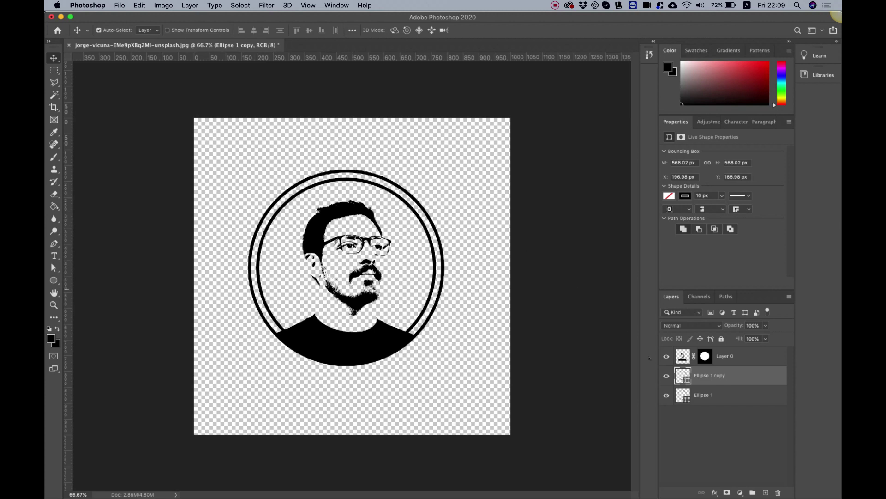
# Step: Give the inner circle a dashed stroke with a dash of 4 and a gap of 3
pyautogui.click(53, 280)
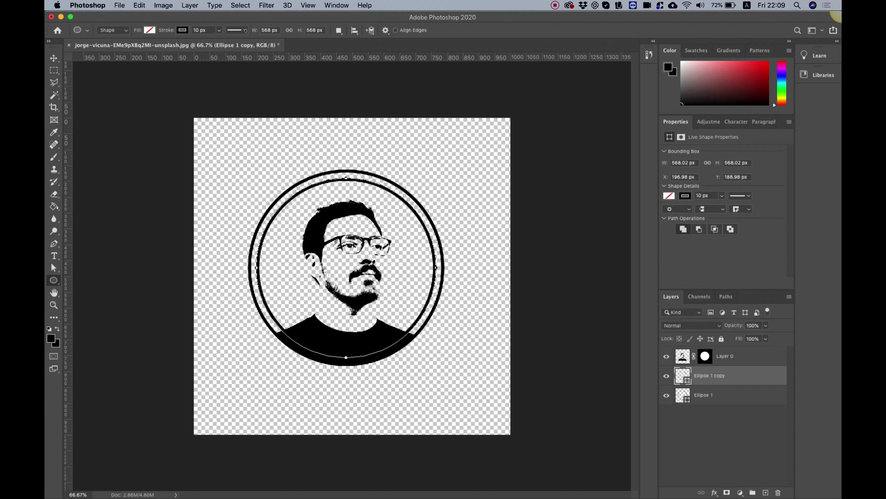
pyautogui.click(245, 31)
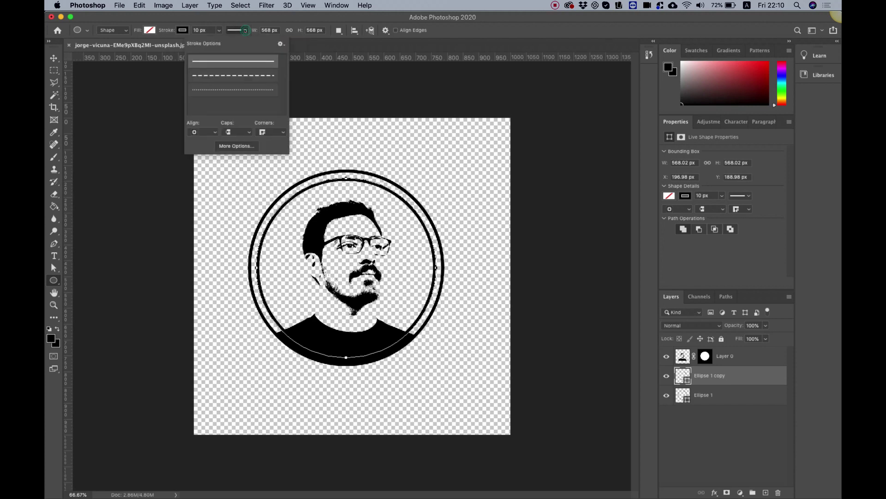
pyautogui.click(233, 78)
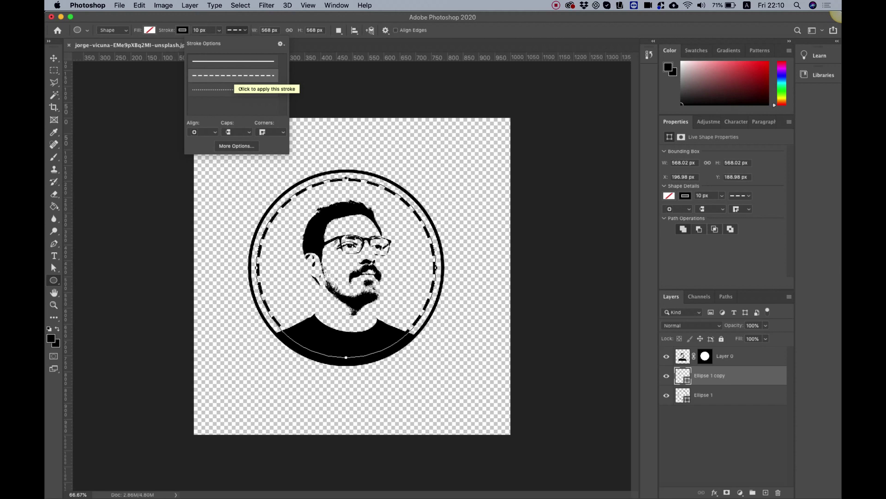
pyautogui.click(236, 146)
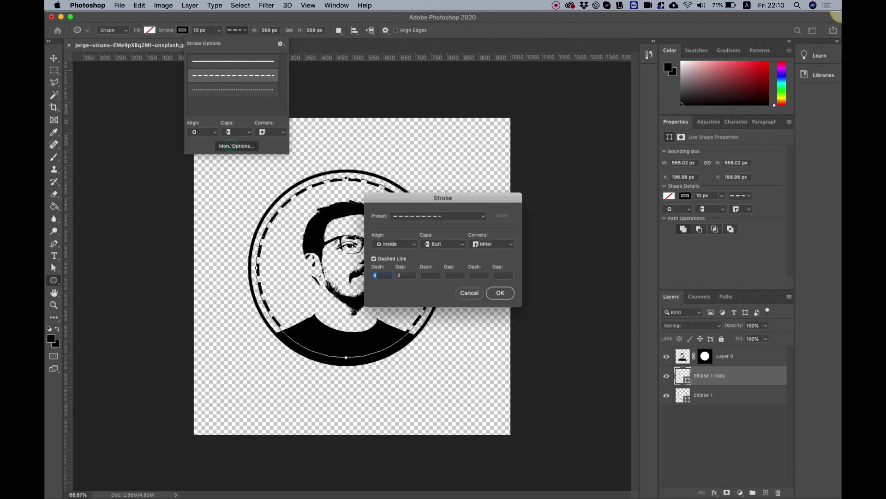
pyautogui.doubleClick(407, 275)
pyautogui.write('3')
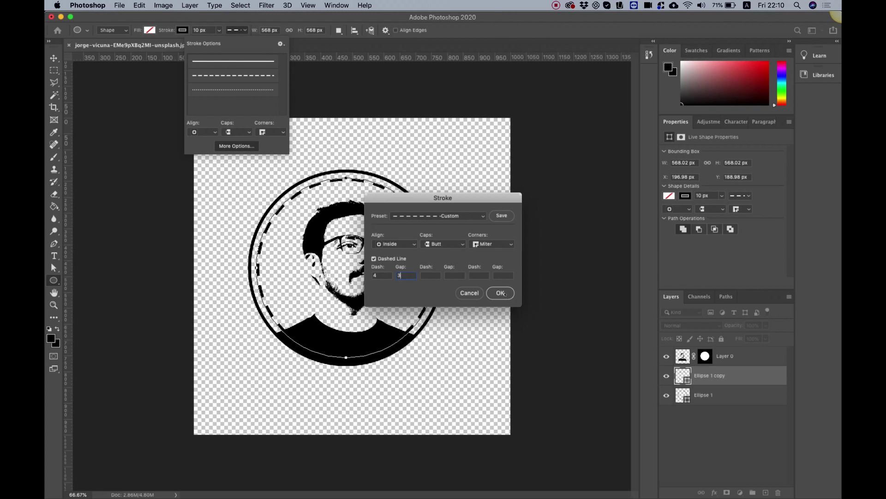
pyautogui.click(503, 293)
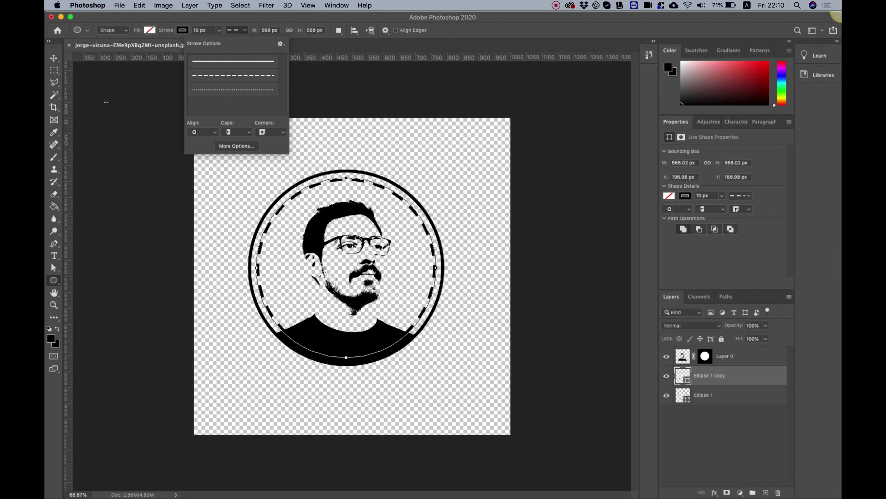
pyautogui.click(54, 59)
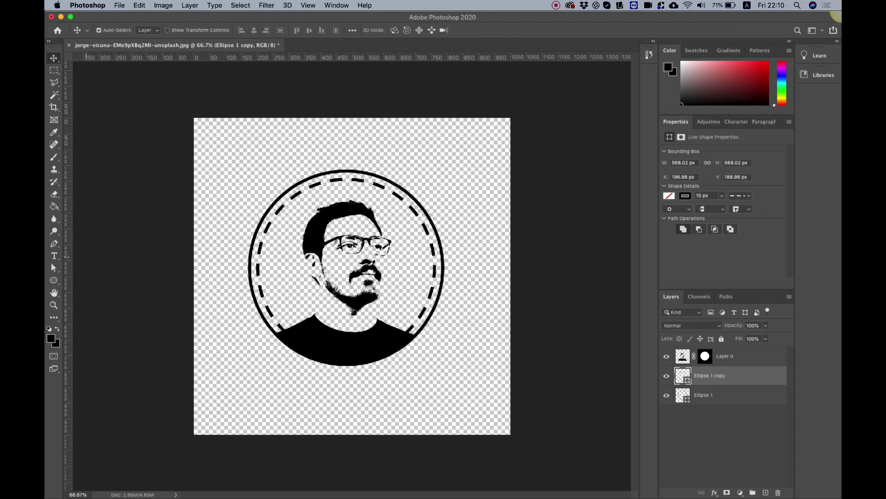
# Step: Add the text "Design Hackers" in Pacifico Regular, 32 pt, below the circle
pyautogui.press('t')
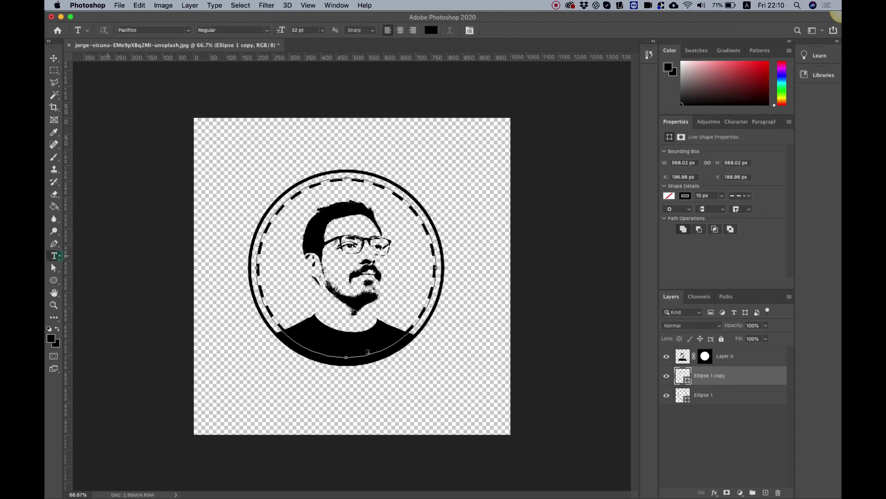
pyautogui.click(297, 380)
pyautogui.write('Des')
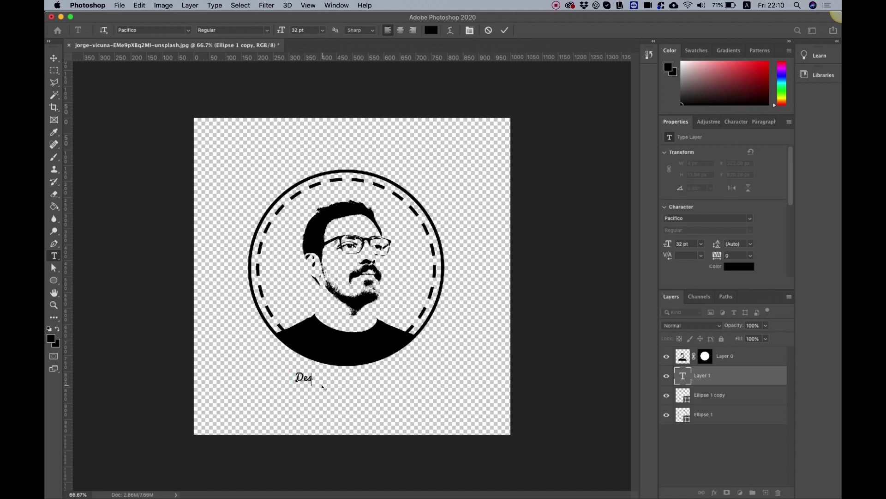
pyautogui.write('ign Hacker')
pyautogui.press('BackSpace')
pyautogui.write('s')
pyautogui.press('super+Return')
# Step: Scale the "Design Hackers" text proportionally to about 201% and center it beneath the circle
pyautogui.press('super+t')
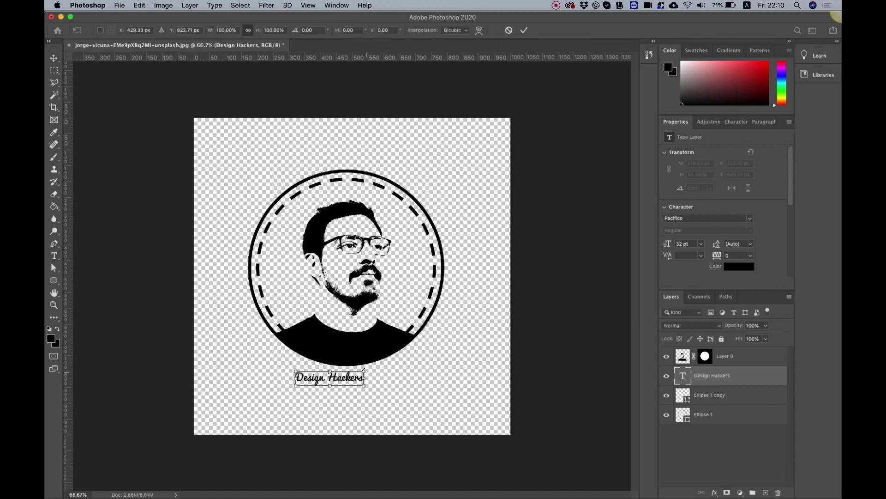
pyautogui.moveTo(364, 368); pyautogui.dragTo(383, 383)
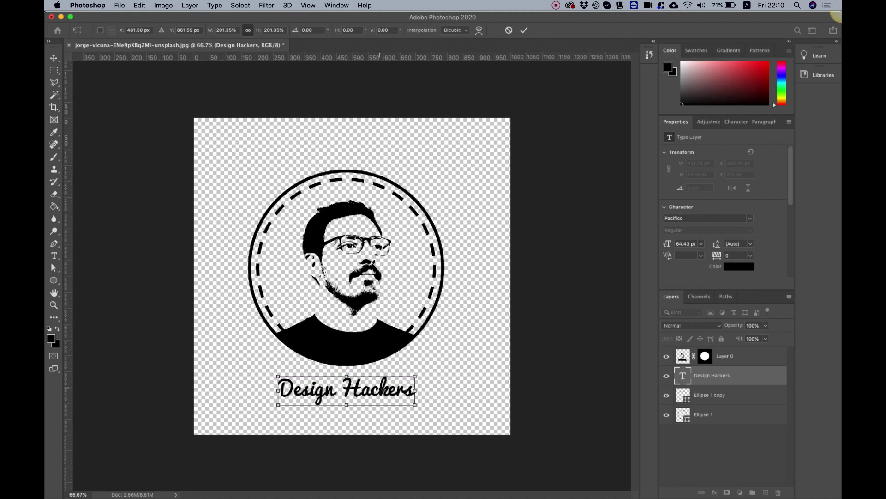
pyautogui.press('Return')
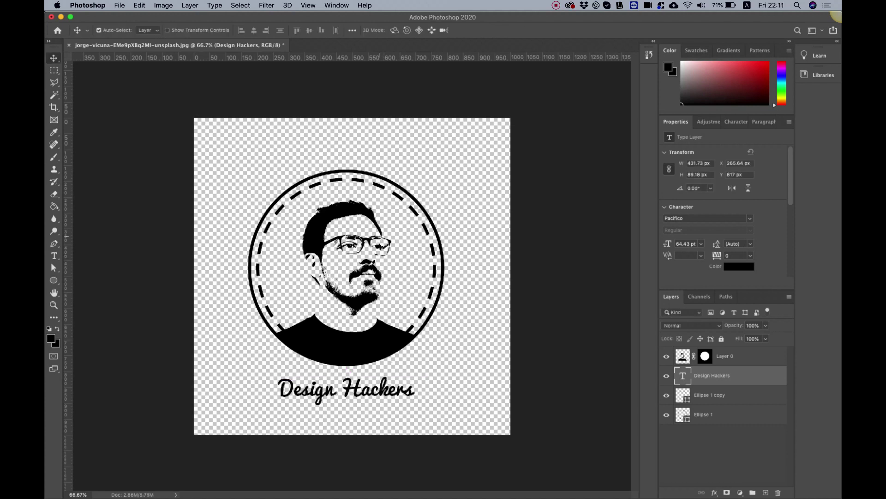
# Step: Nudge the "Design Hackers" text up by 10 px, closer to the circle
pyautogui.press('Up')
pyautogui.press('Up')
pyautogui.press('Up')
pyautogui.press('Up')
pyautogui.press('Up')
pyautogui.press('Up')
pyautogui.press('Up')
pyautogui.press('Up')
pyautogui.press('Up')
pyautogui.press('Up')
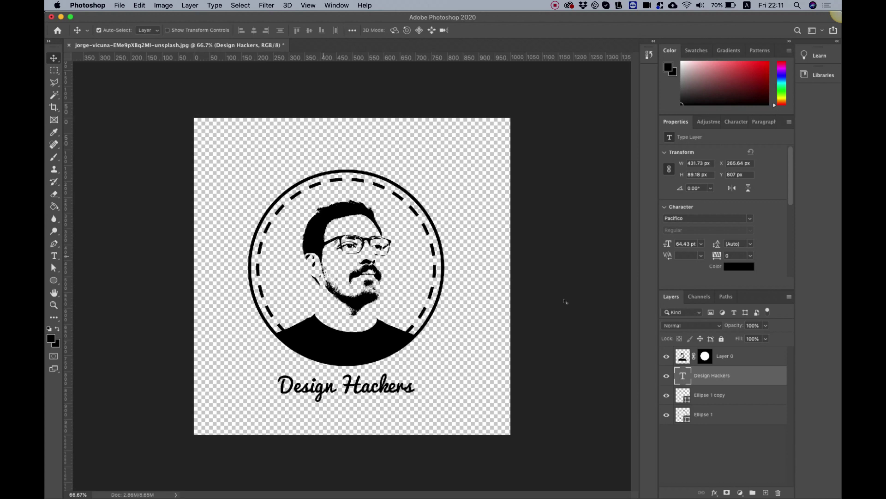
# Step: Group the portrait, text and both ellipse layers and name the group "Logo"
pyautogui.click(738, 356)
pyautogui.keyDown('shift'); pyautogui.click(711, 415); pyautogui.keyUp('shift')
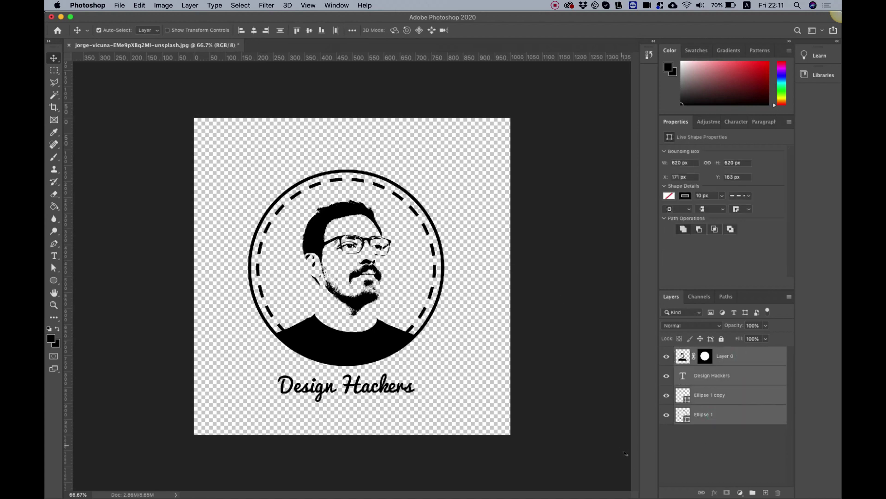
pyautogui.click(752, 492)
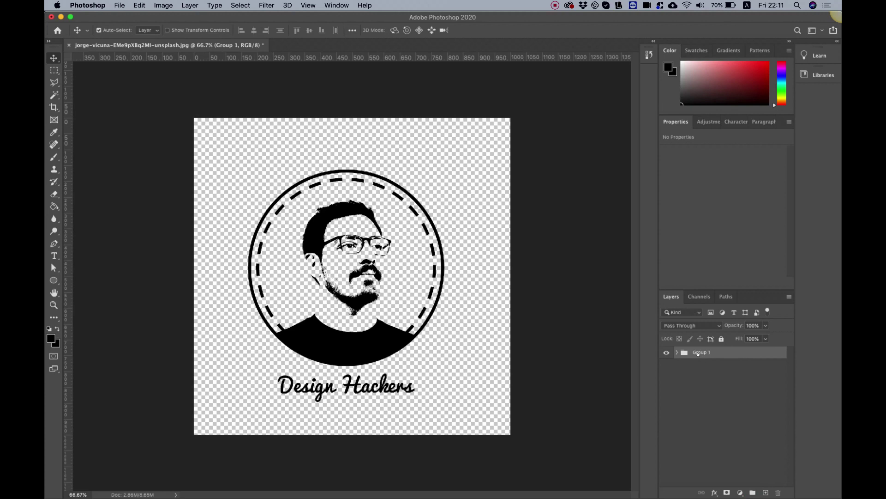
pyautogui.doubleClick(697, 352)
pyautogui.write('Logo')
pyautogui.press('Return')
# Step: Move the whole Logo group to the canvas center at X 500 px, Y 500 px and collapse the group
pyautogui.click(379, 339)
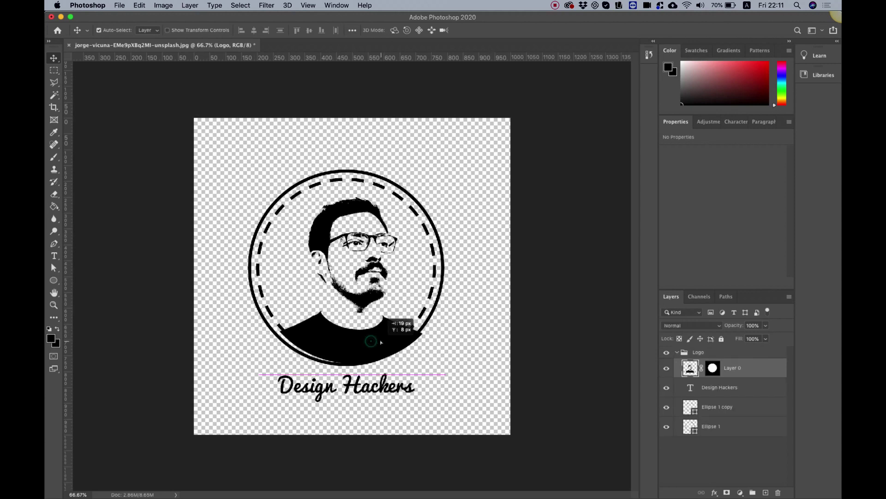
pyautogui.click(720, 351)
pyautogui.hotkey('ctrl', 't')
pyautogui.moveTo(365, 342); pyautogui.dragTo(375, 334)
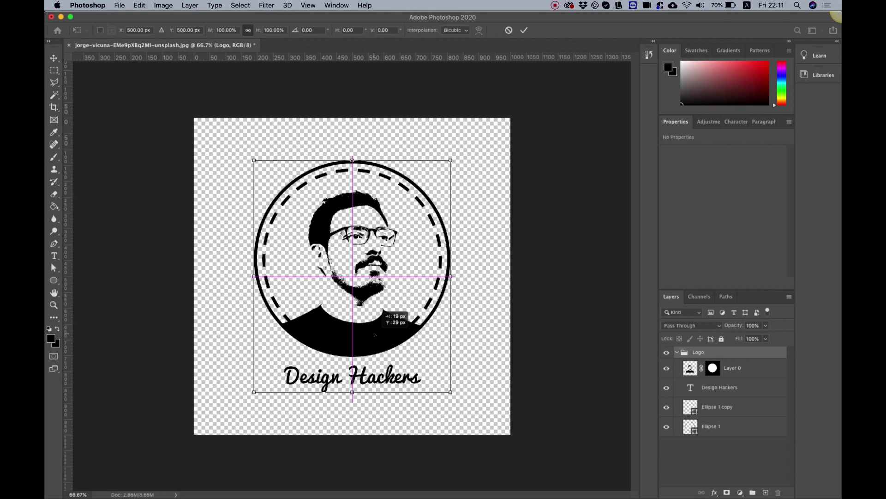
pyautogui.moveTo(374, 334)
pyautogui.mouseDown()
pyautogui.moveTo(368, 343)
pyautogui.moveTo(375, 330)
pyautogui.mouseUp()
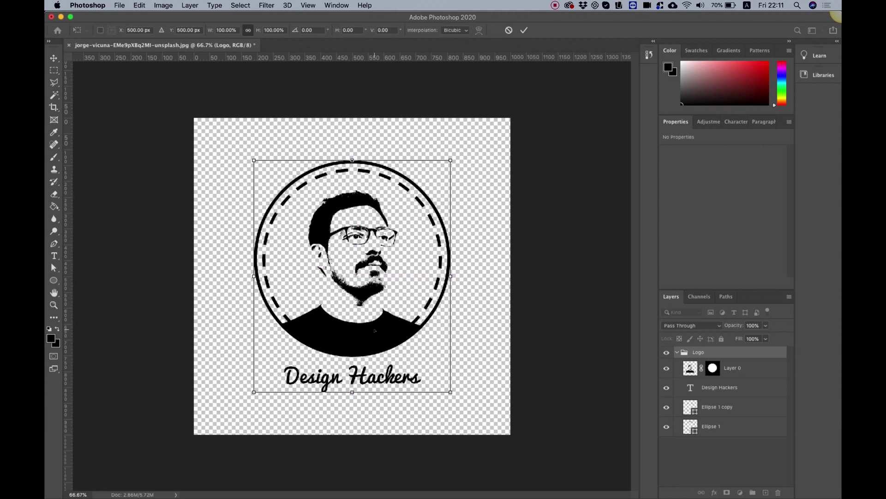
pyautogui.press('Return')
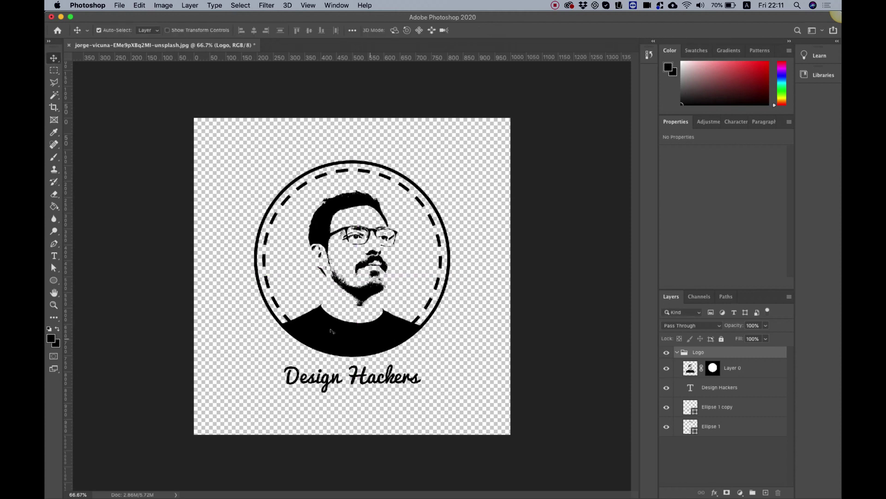
pyautogui.click(676, 352)
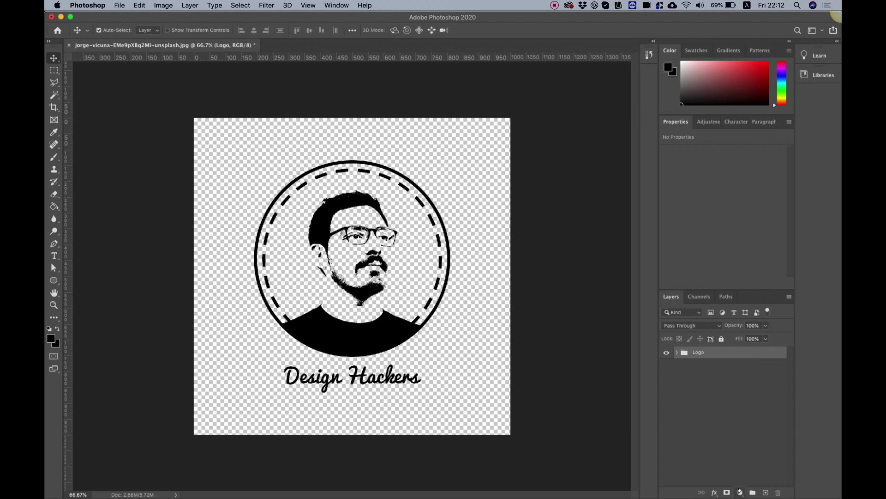
# Step: Add a gradient fill layer using the white-to-pale-blue preset, first in the second row of the Cloud gradients
pyautogui.click(739, 493)
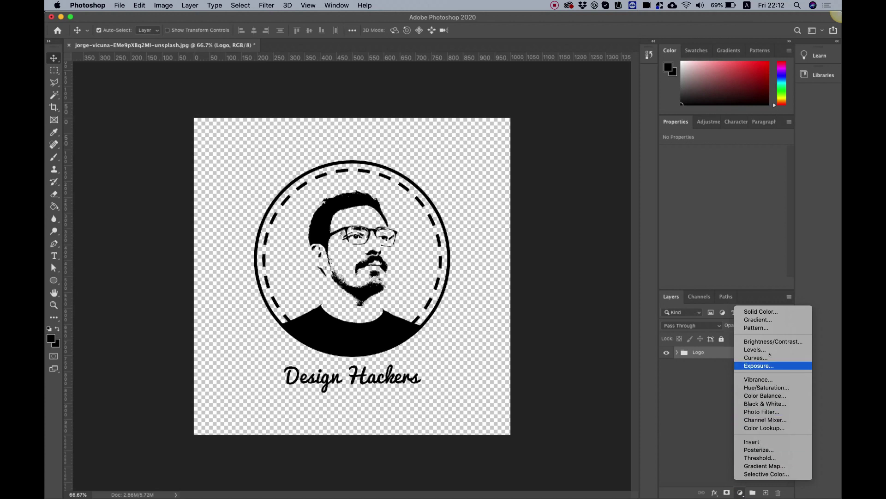
pyautogui.click(763, 319)
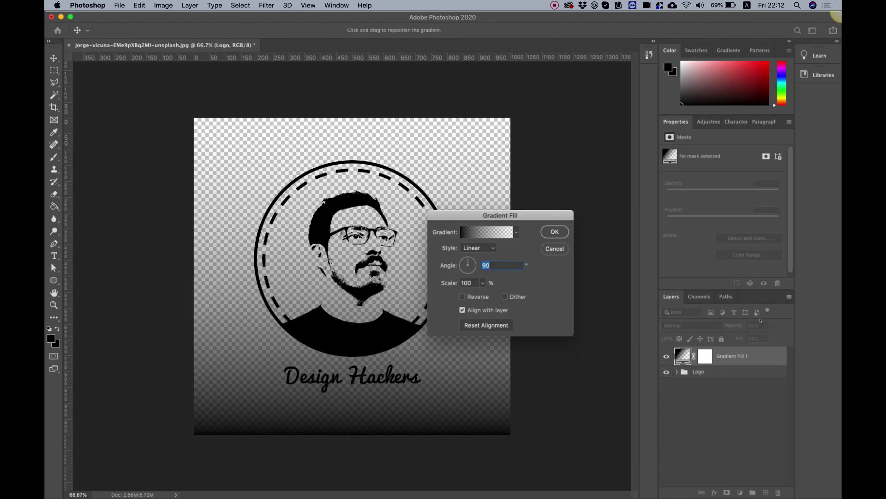
pyautogui.click(516, 232)
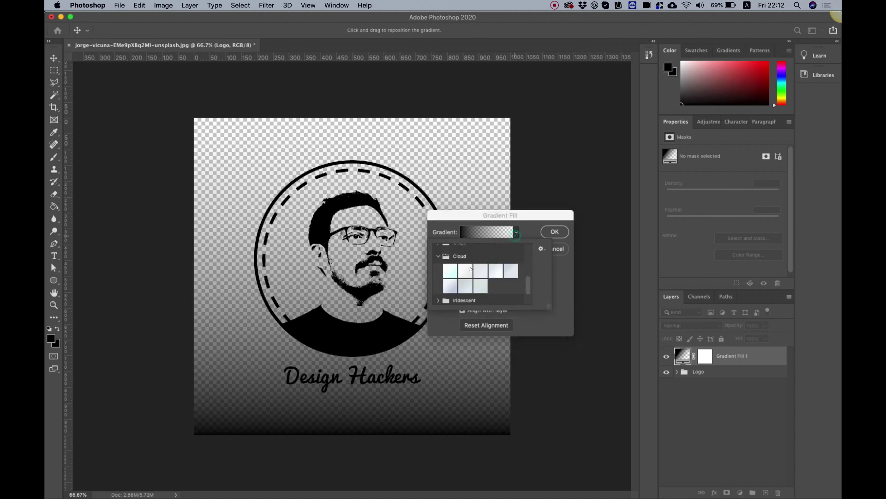
pyautogui.scroll(-3, 467, 264)
pyautogui.scroll(1, 467, 262)
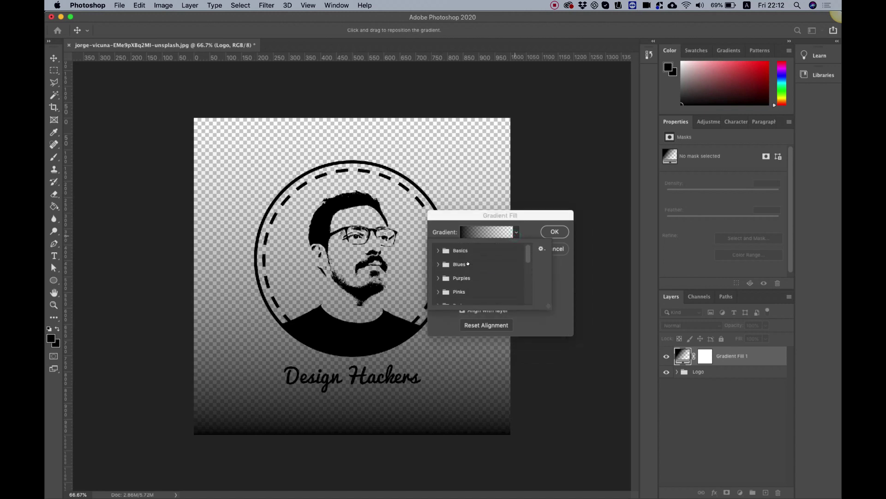
pyautogui.scroll(-10, 467, 264)
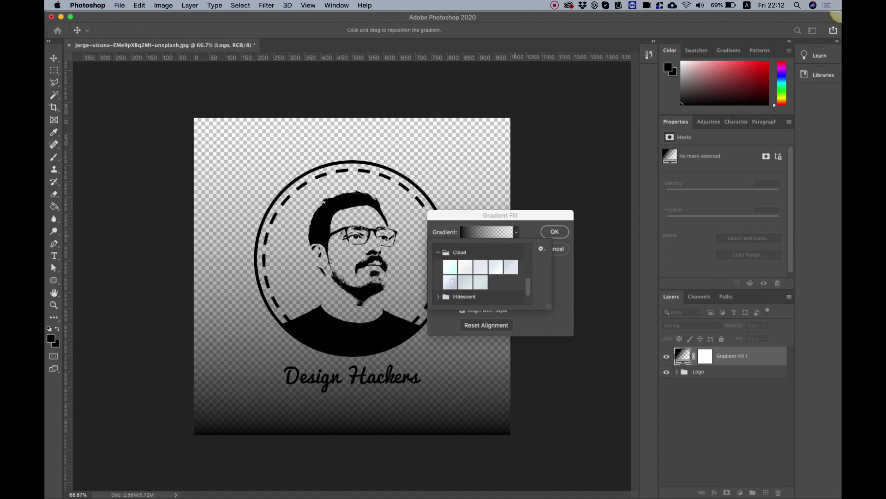
pyautogui.click(452, 280)
pyautogui.click(465, 282)
pyautogui.click(479, 283)
pyautogui.click(447, 281)
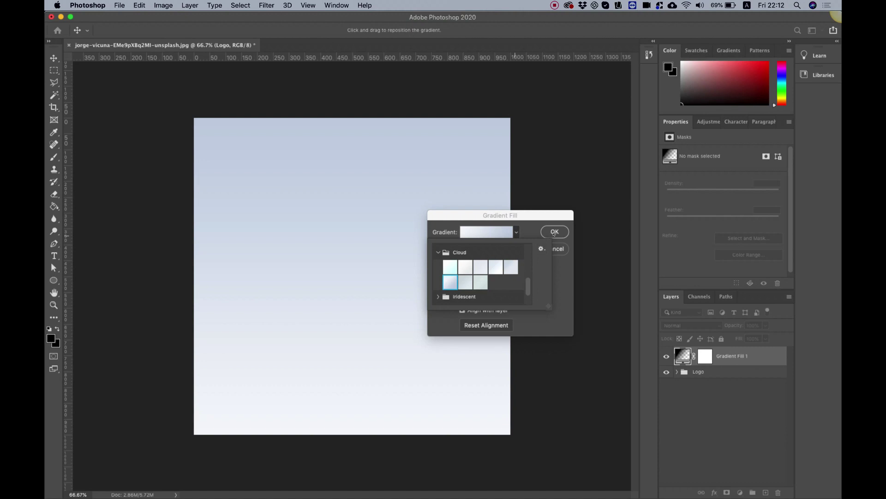
pyautogui.click(527, 233)
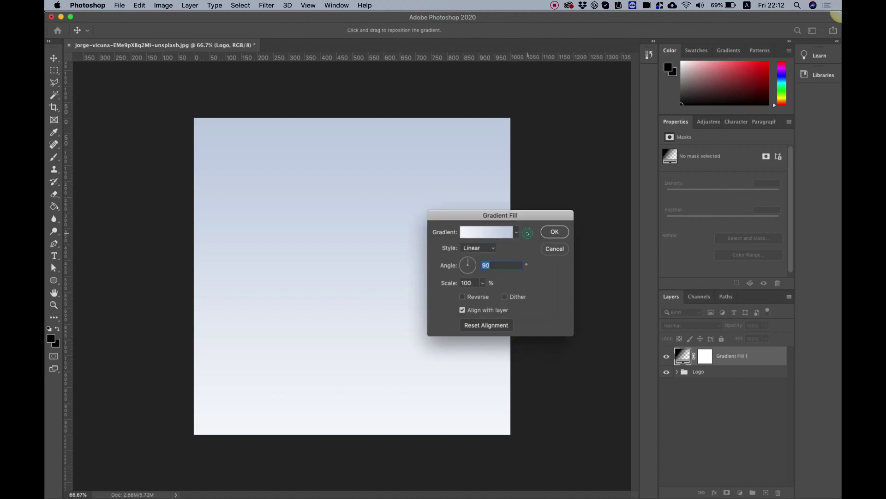
# Step: Set the gradient fill's style to Radial, apply it, and place the layer beneath the Logo group
pyautogui.click(470, 250)
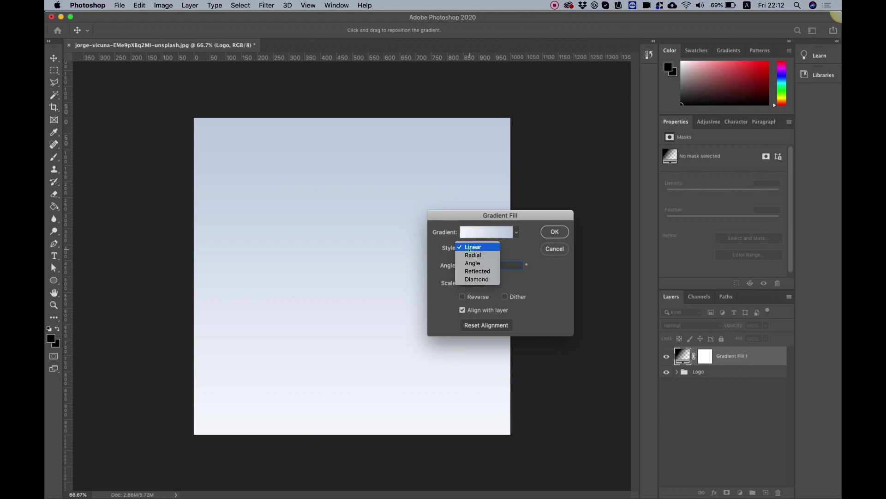
pyautogui.click(474, 255)
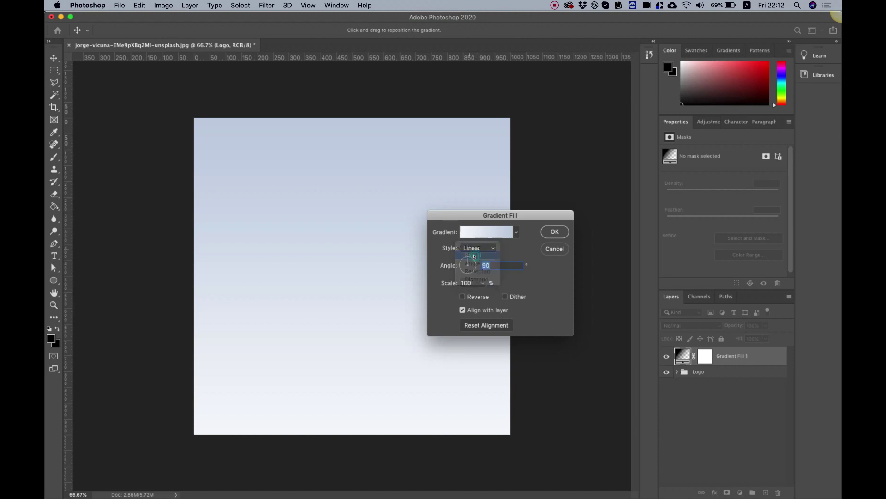
pyautogui.click(363, 246)
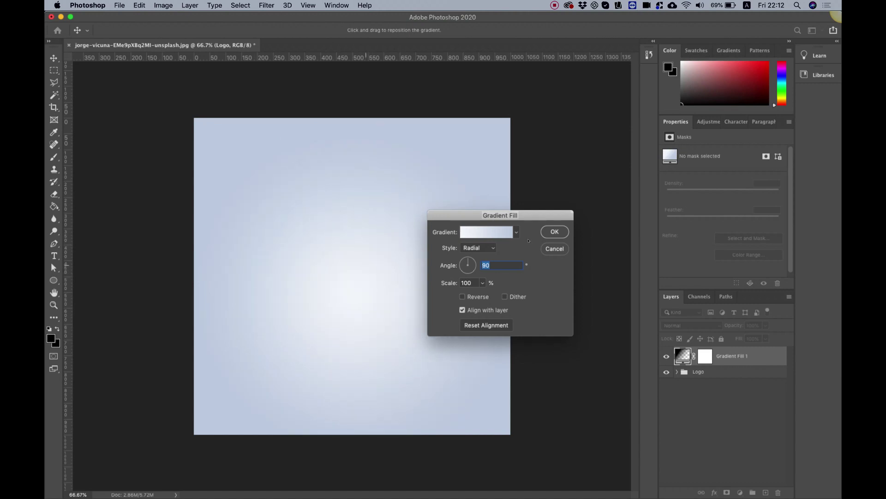
pyautogui.click(556, 232)
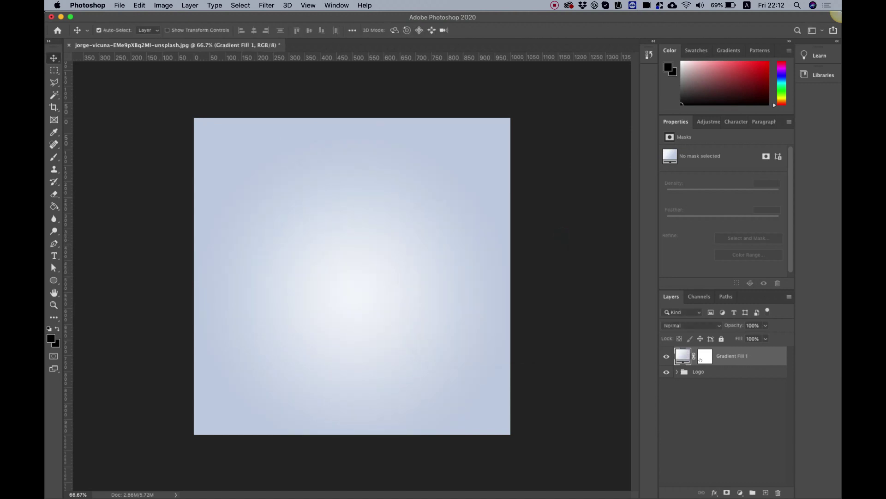
pyautogui.moveTo(687, 356); pyautogui.dragTo(712, 383)
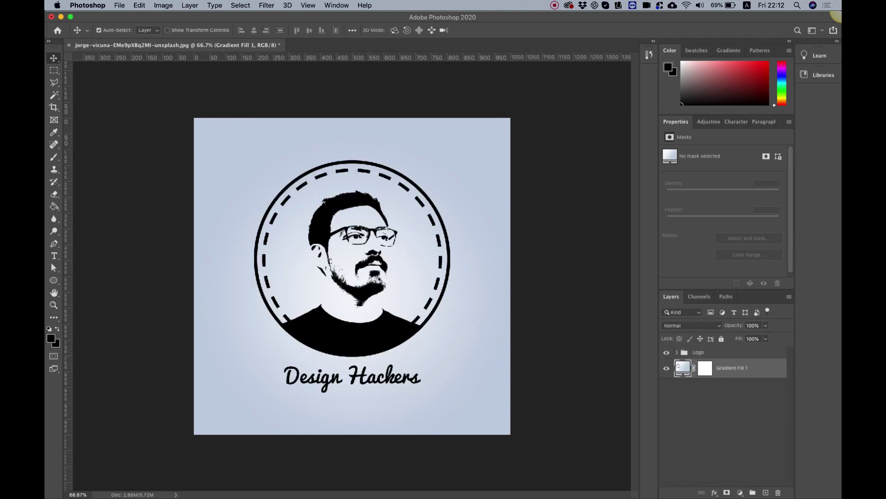
# Step: Place the galaxy JPEG from the Logo Design From Face folder as an embedded image above the Logo group
pyautogui.click(702, 353)
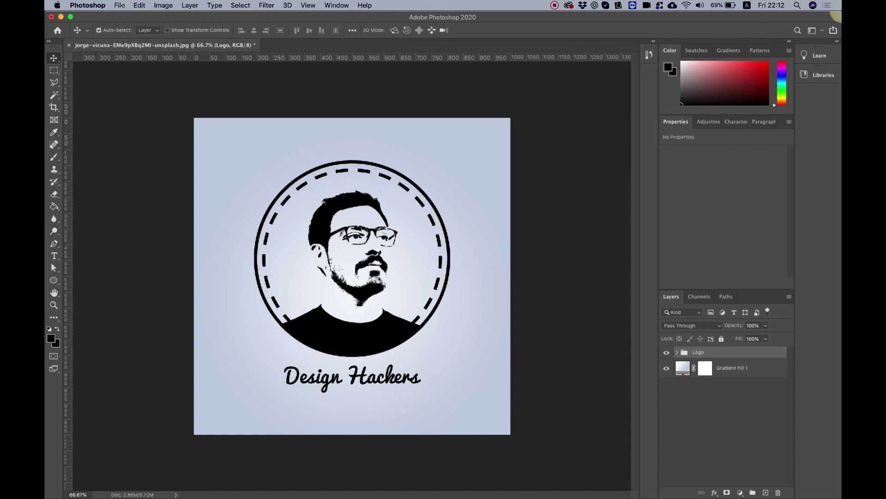
pyautogui.click(121, 6)
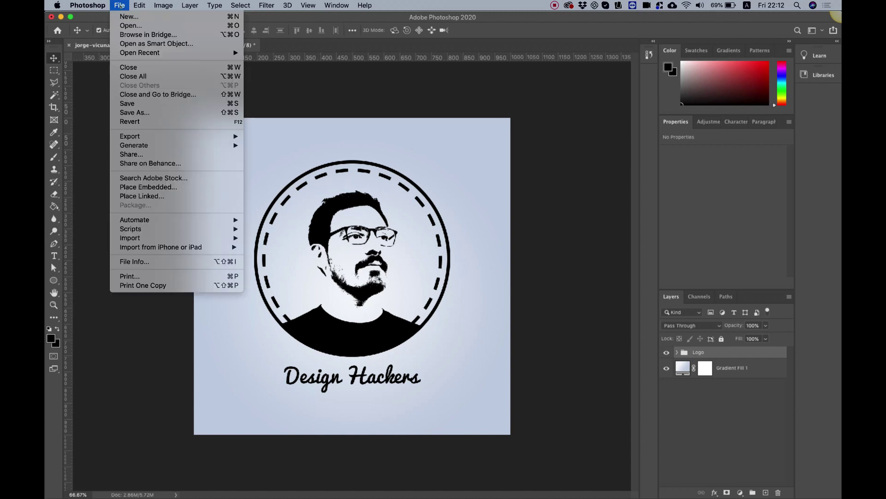
pyautogui.click(166, 190)
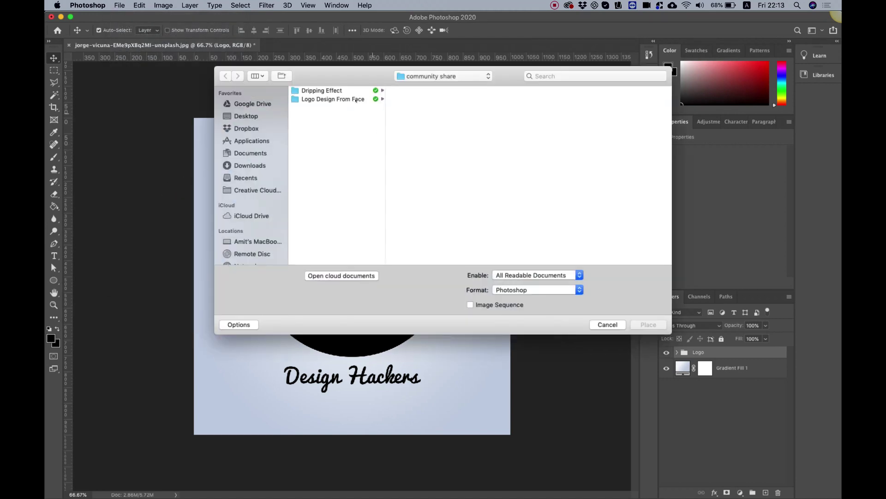
pyautogui.click(356, 100)
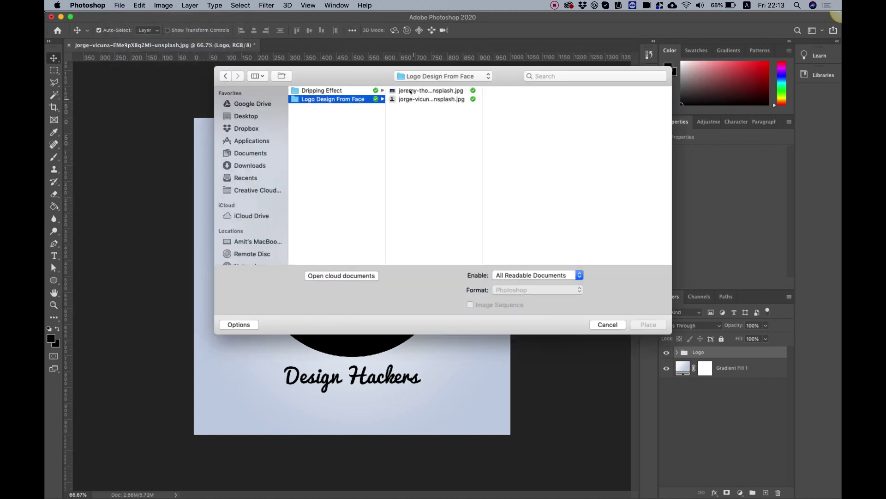
pyautogui.click(411, 91)
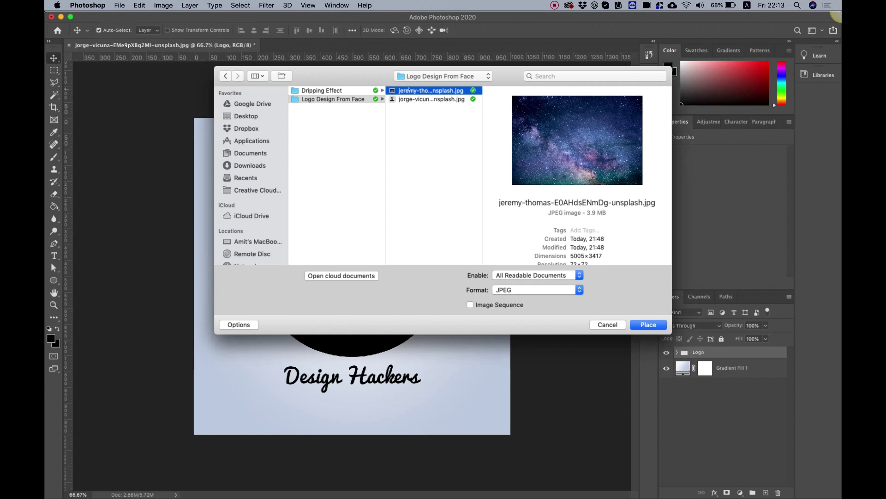
pyautogui.doubleClick(409, 90)
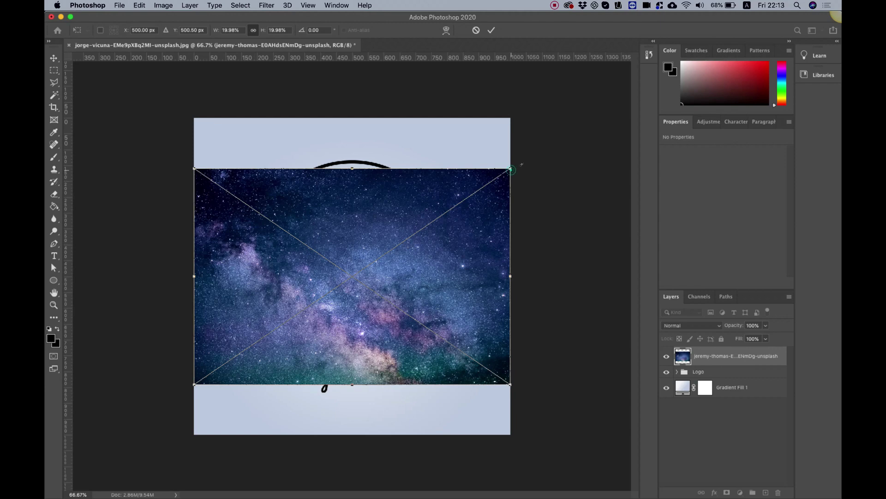
# Step: Scale the placed galaxy image proportionally to about 24.4% so it covers the whole logo
pyautogui.moveTo(510, 168); pyautogui.dragTo(559, 135)
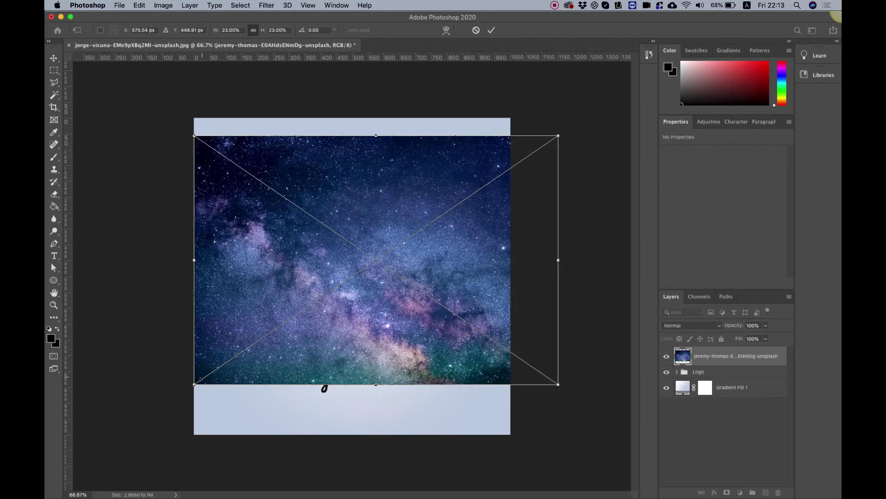
pyautogui.moveTo(194, 383); pyautogui.dragTo(172, 399)
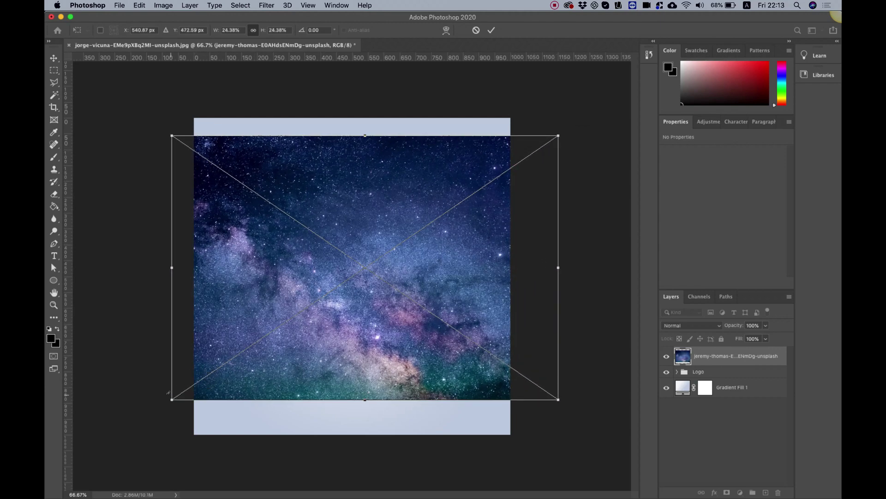
pyautogui.press('Return')
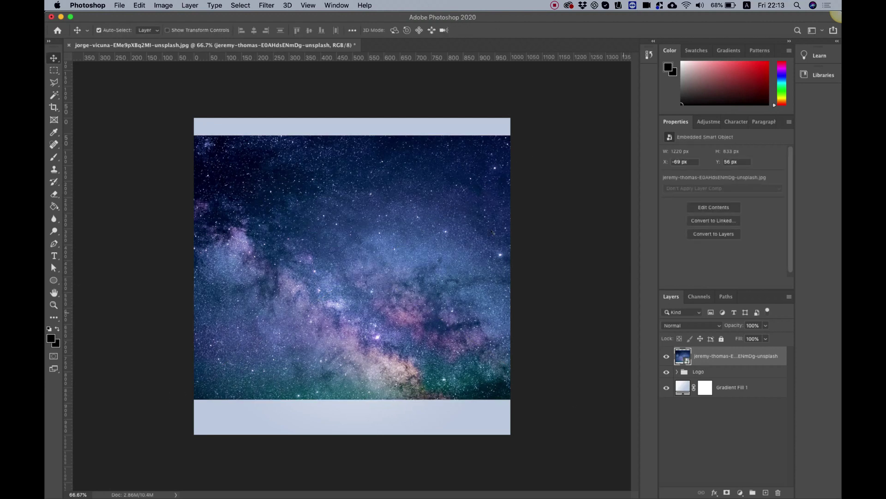
# Step: Clip the galaxy image to the Logo group, shift it to about X -52 px, Y 33 px, and deselect it
pyautogui.rightClick(705, 356)
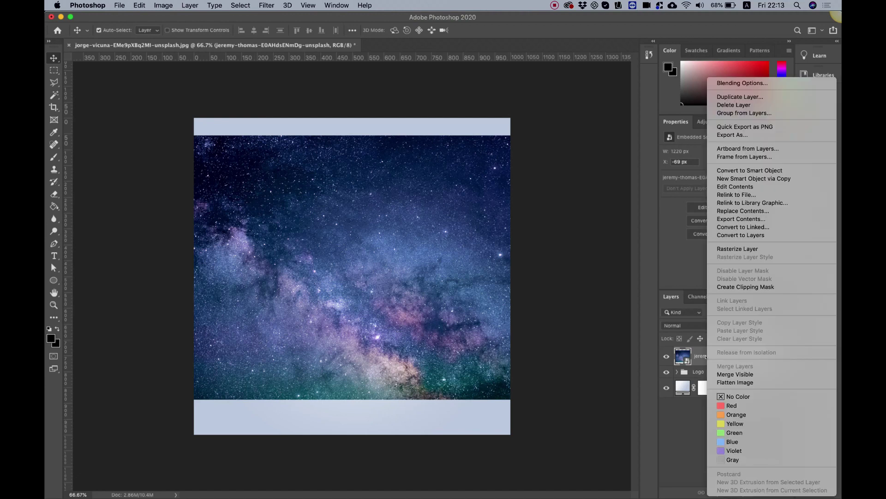
pyautogui.click(738, 287)
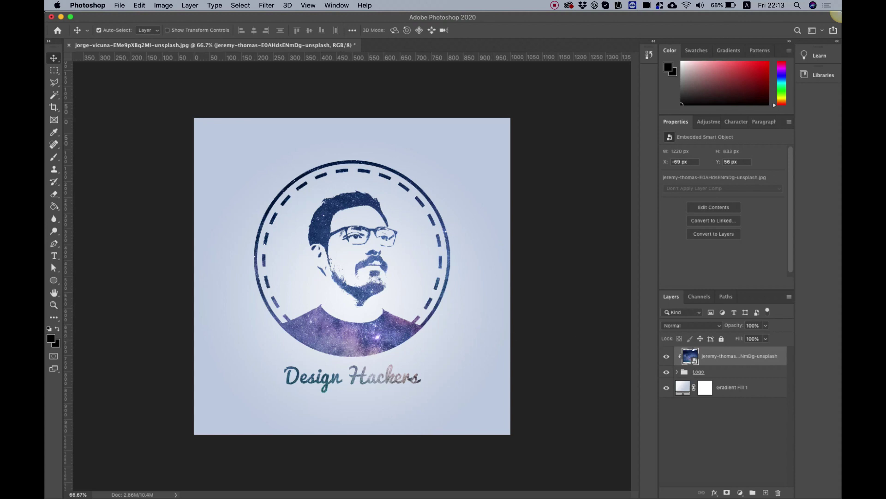
pyautogui.moveTo(328, 341)
pyautogui.mouseDown()
pyautogui.moveTo(343, 335)
pyautogui.moveTo(333, 335)
pyautogui.mouseUp()
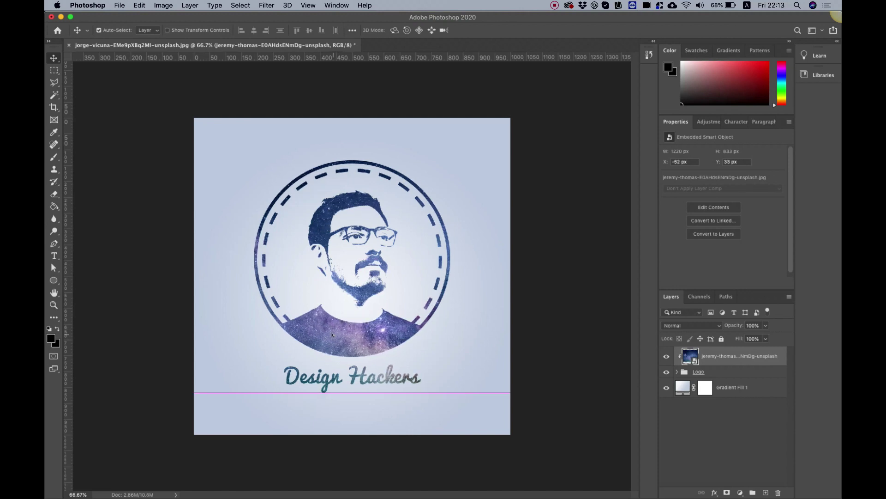
pyautogui.click(368, 107)
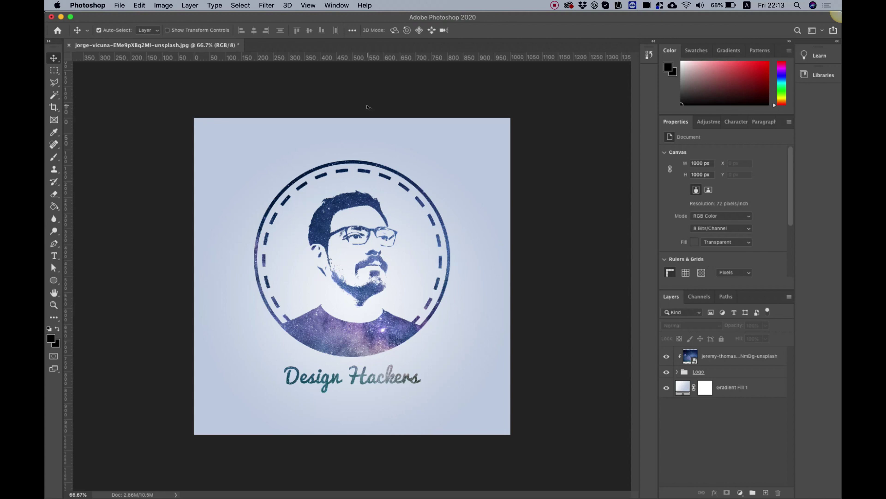